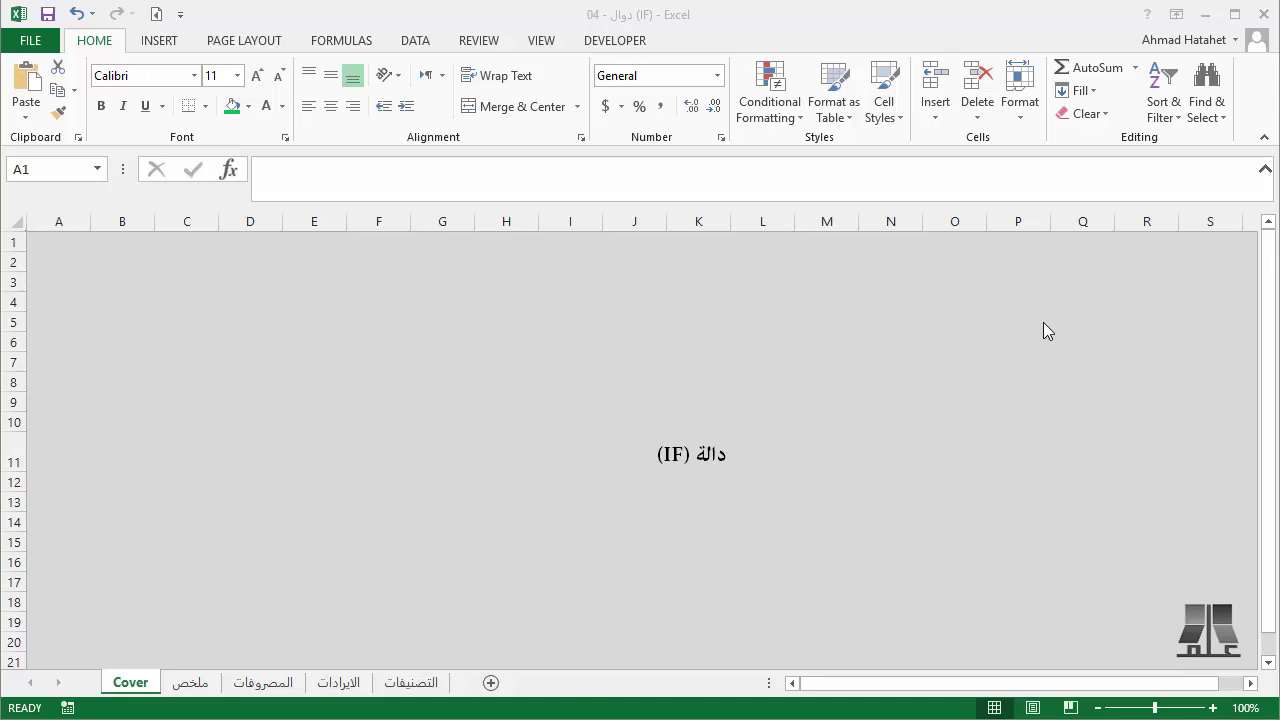
# - On the ملخص sheet, merge B5:C5 into a green, bold, centred cell and start an =IF formula
pyautogui.click(198, 683)
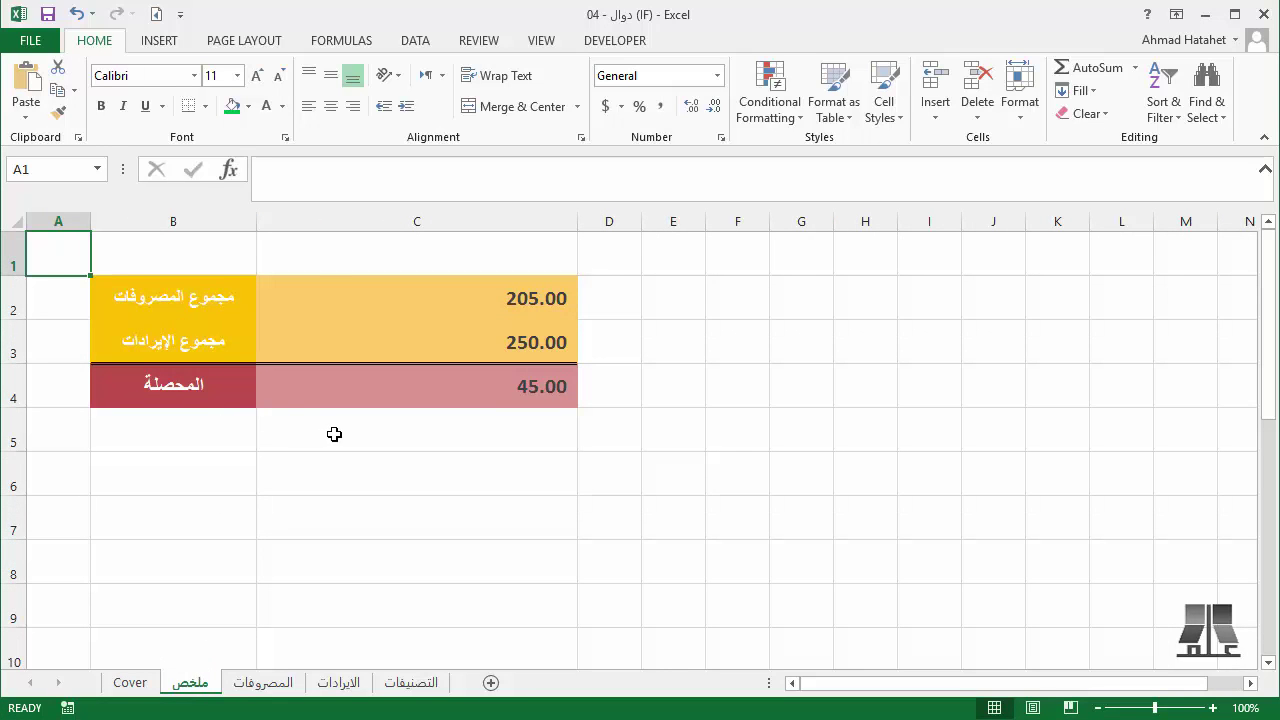
pyautogui.moveTo(334, 434); pyautogui.dragTo(227, 446)
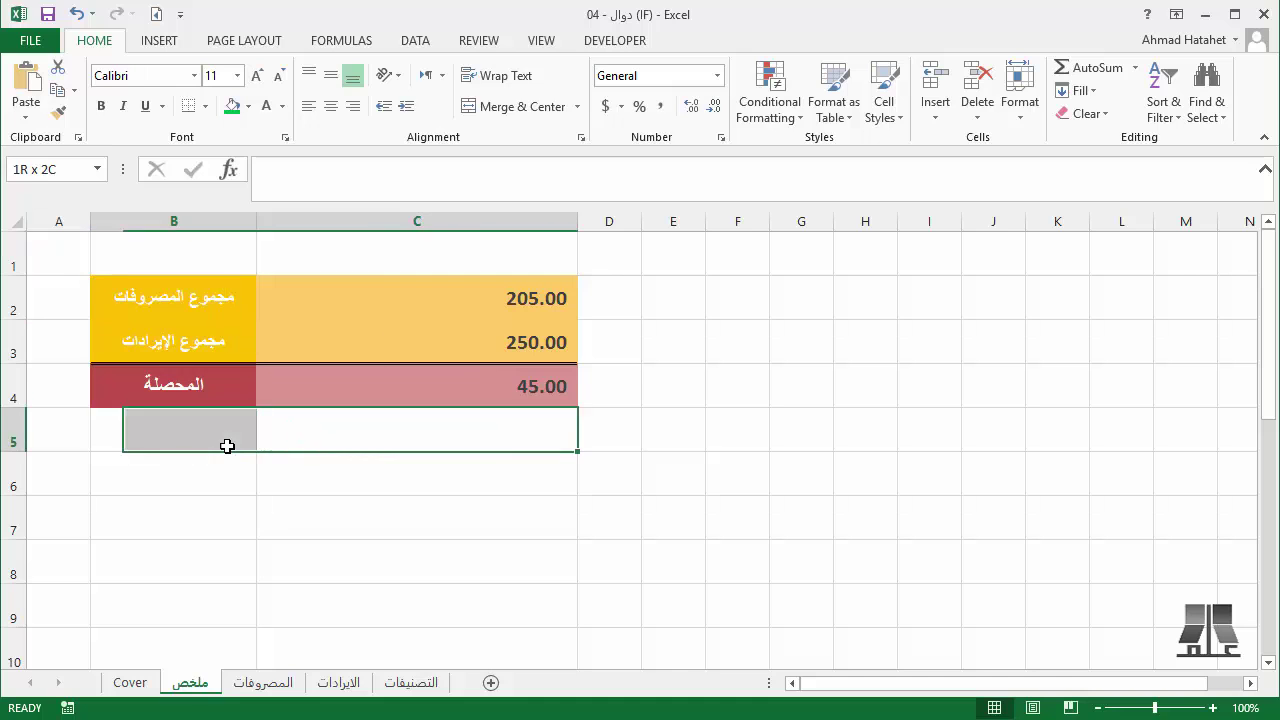
pyautogui.click(488, 106)
pyautogui.click(331, 75)
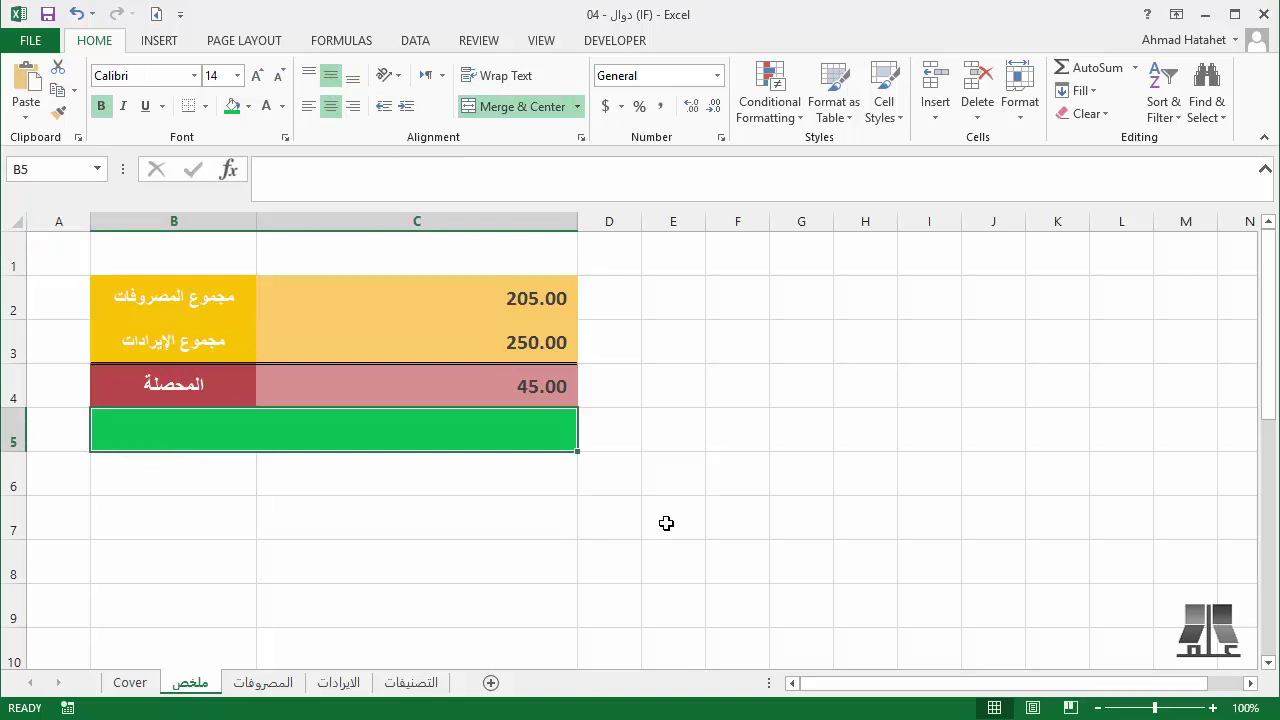
pyautogui.write('=')
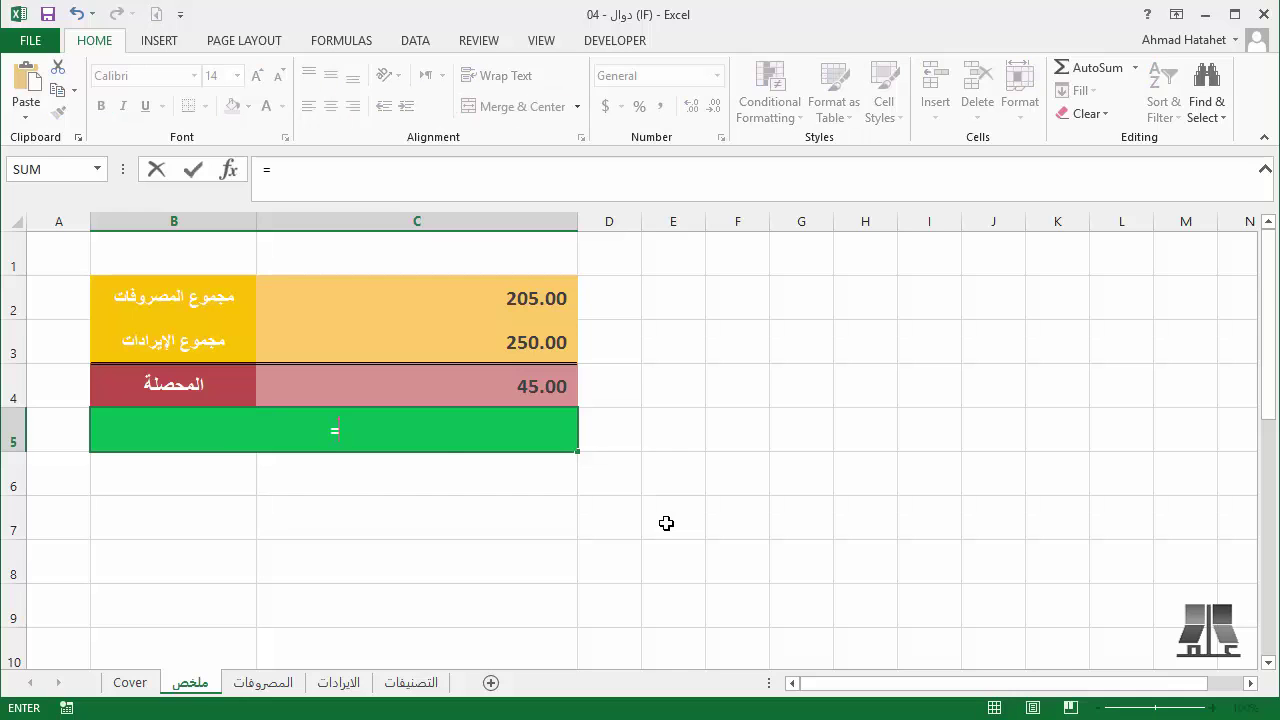
pyautogui.write('if')
# - Enter =IF(C4>=200,"OK","Not OK") in B5, which shows Not OK for C4's 45.00
pyautogui.press('Tab')
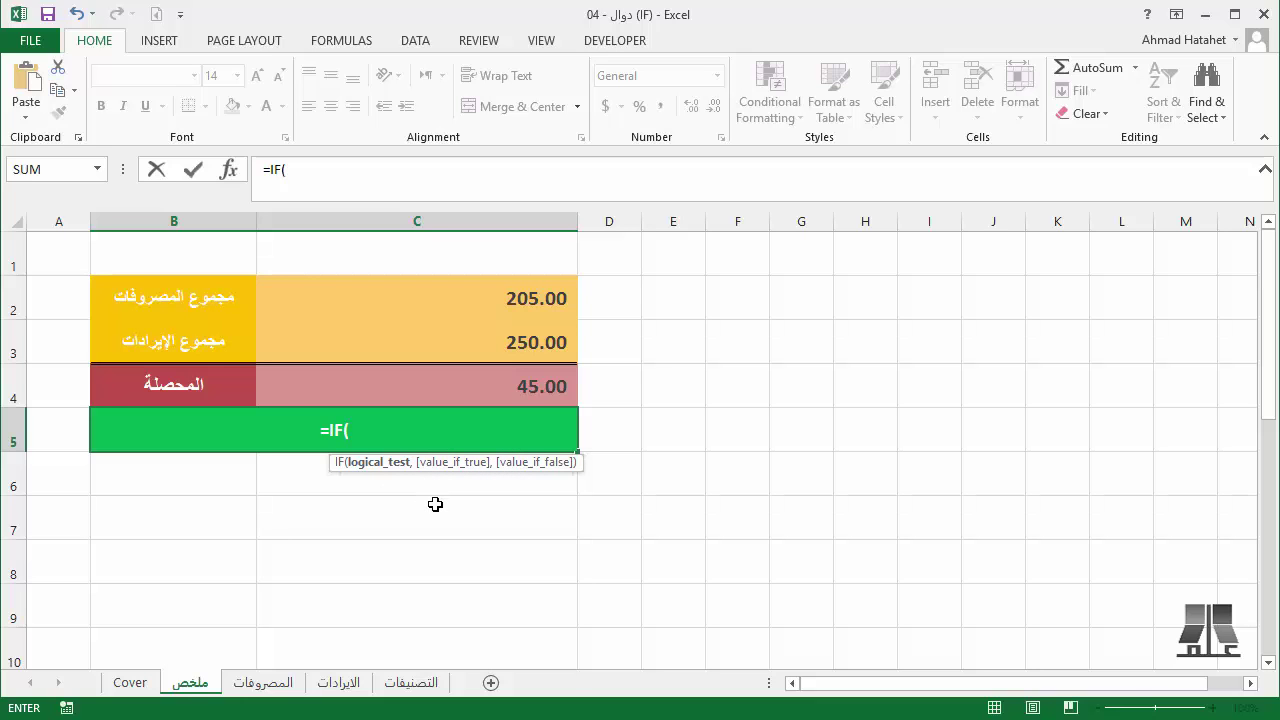
pyautogui.press('Up')
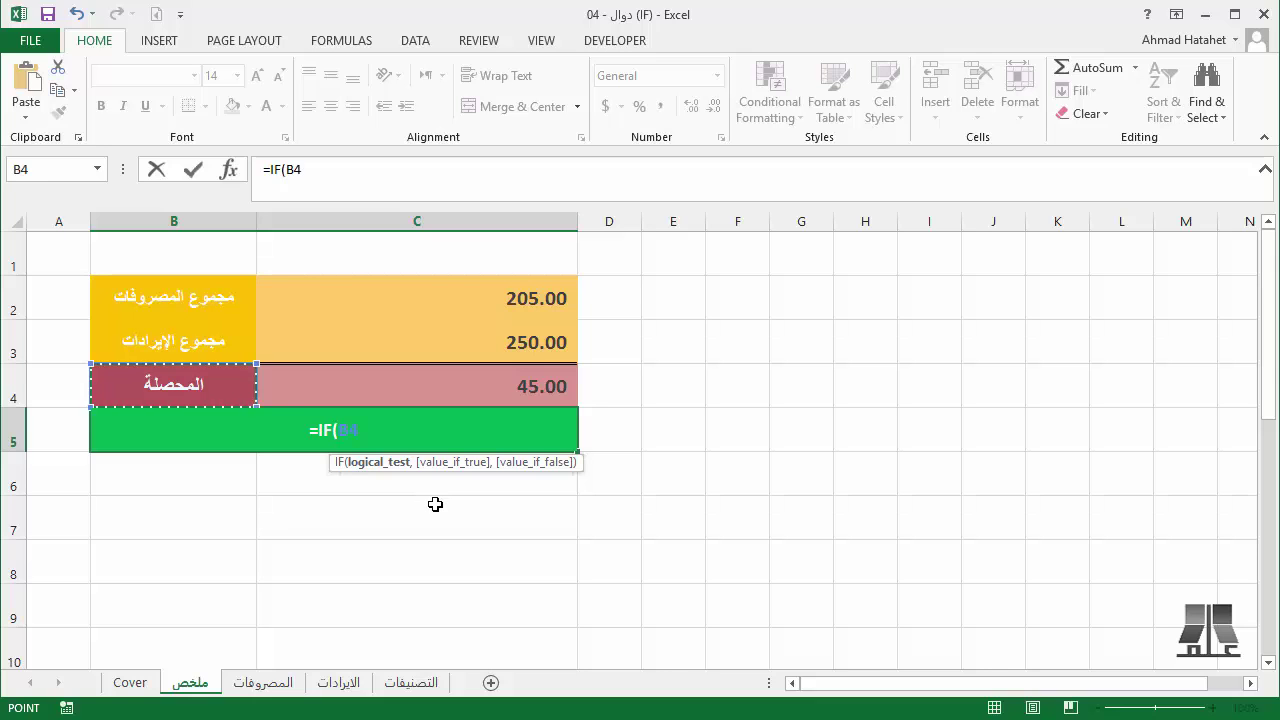
pyautogui.press('Right')
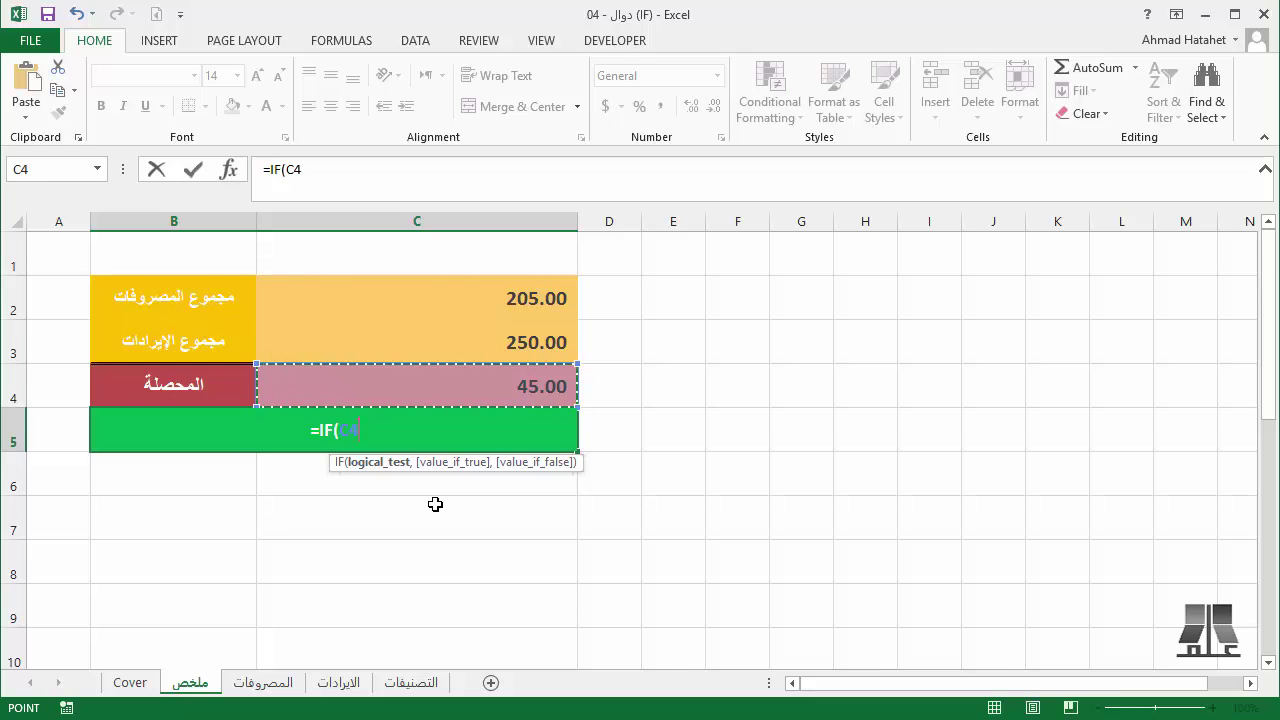
pyautogui.write('>=')
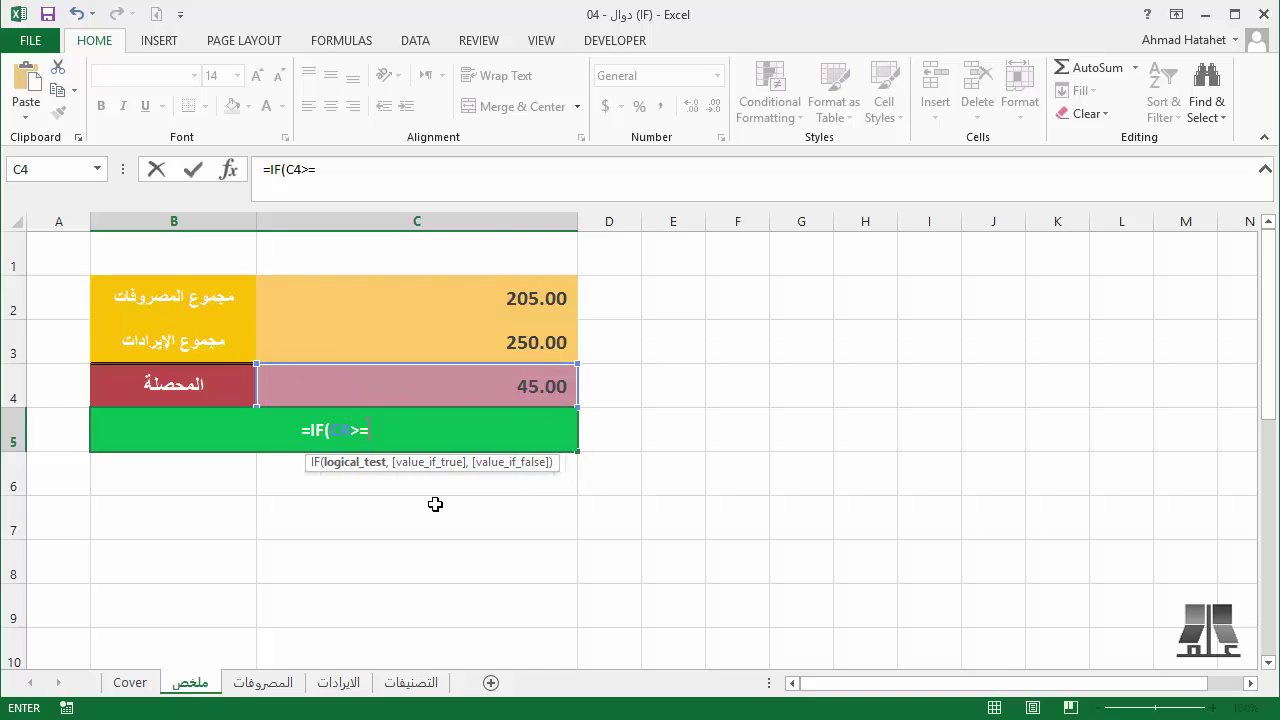
pyautogui.write('200')
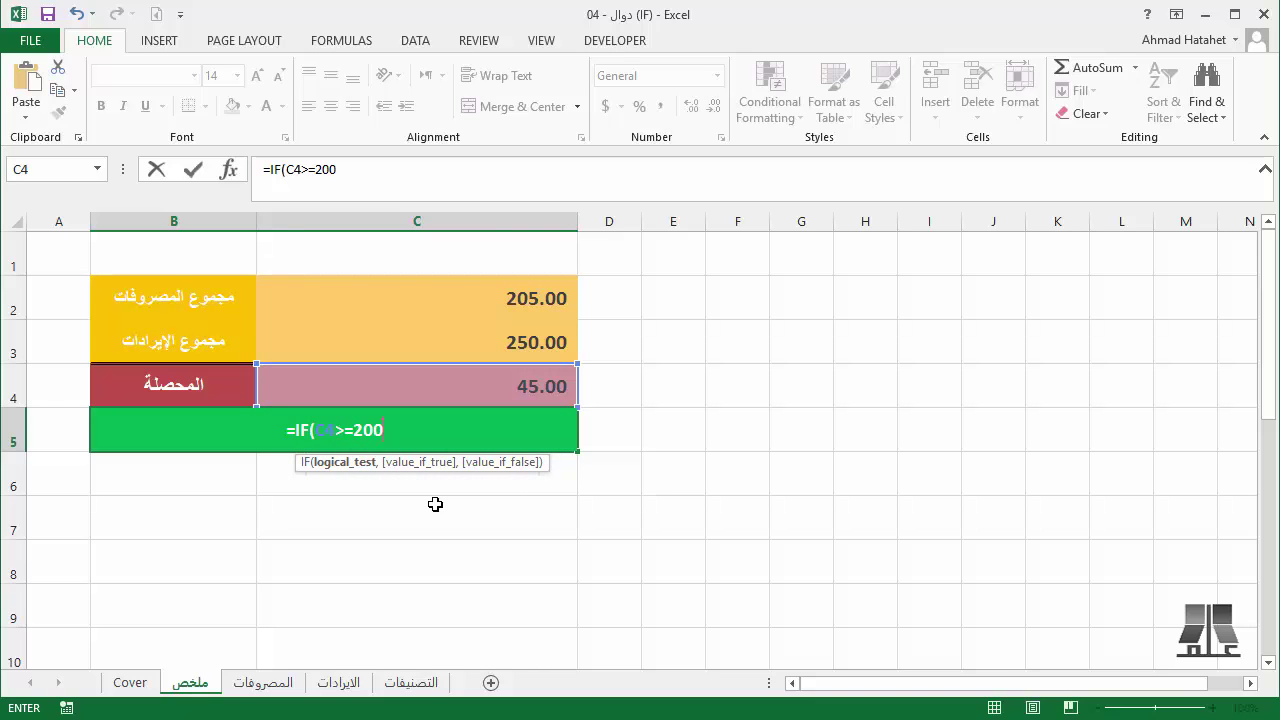
pyautogui.write(',"')
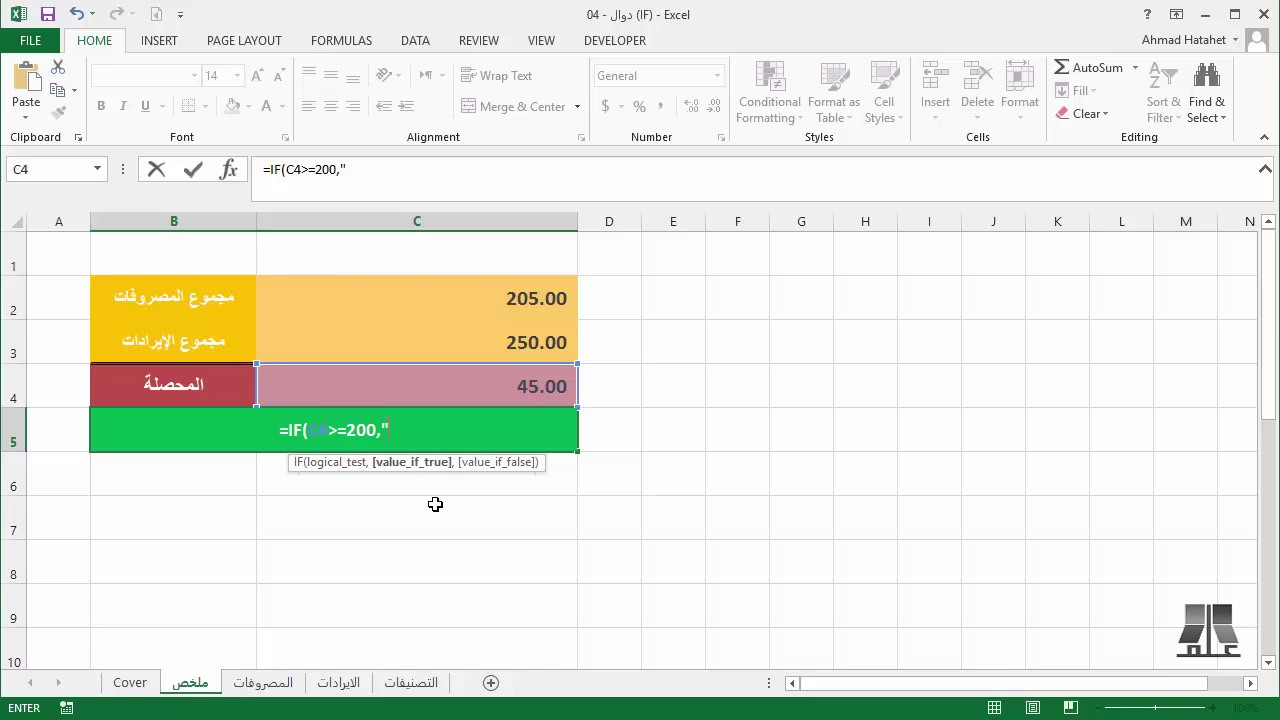
pyautogui.write('OK"')
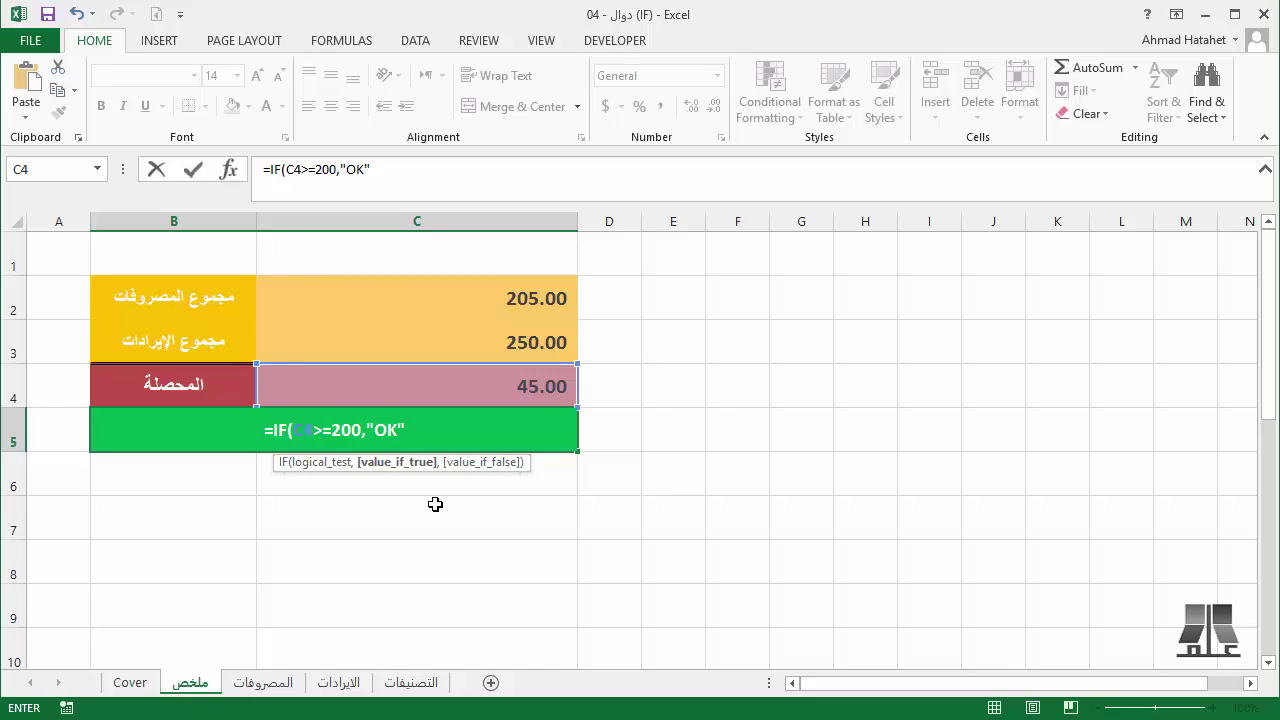
pyautogui.write(',"')
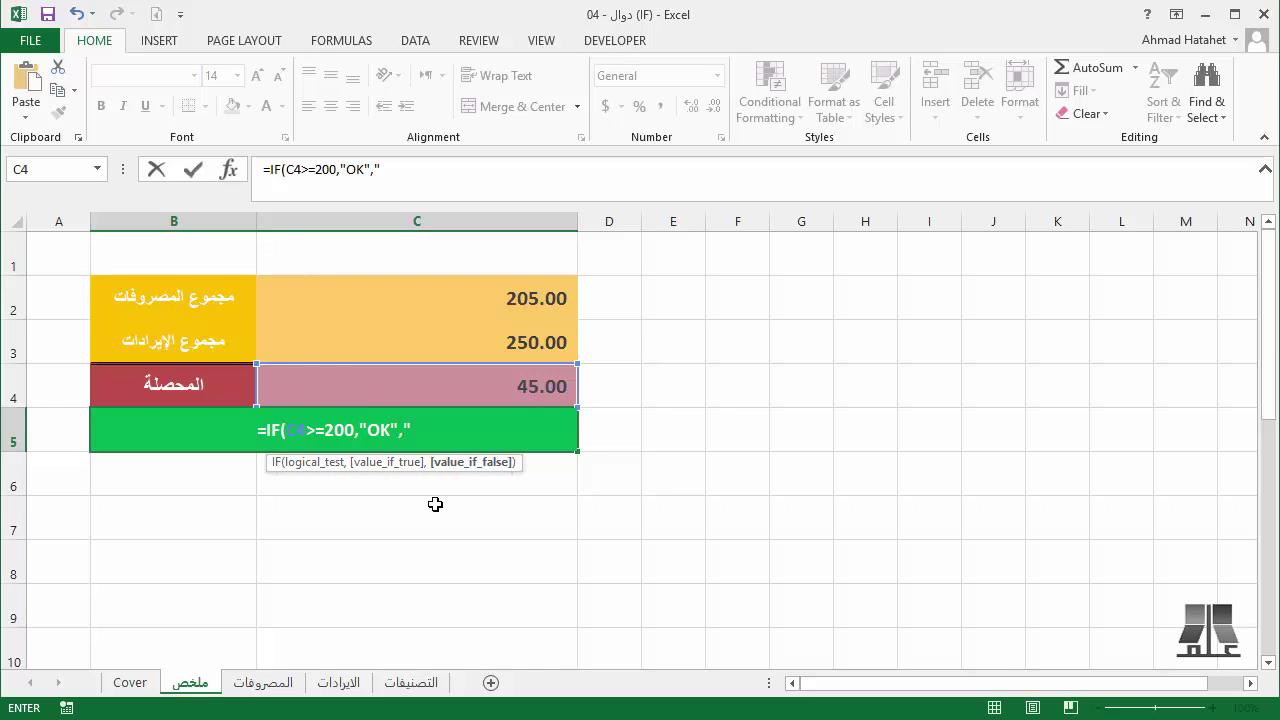
pyautogui.write('Not OK")')
pyautogui.press('Return')
pyautogui.press('Up')
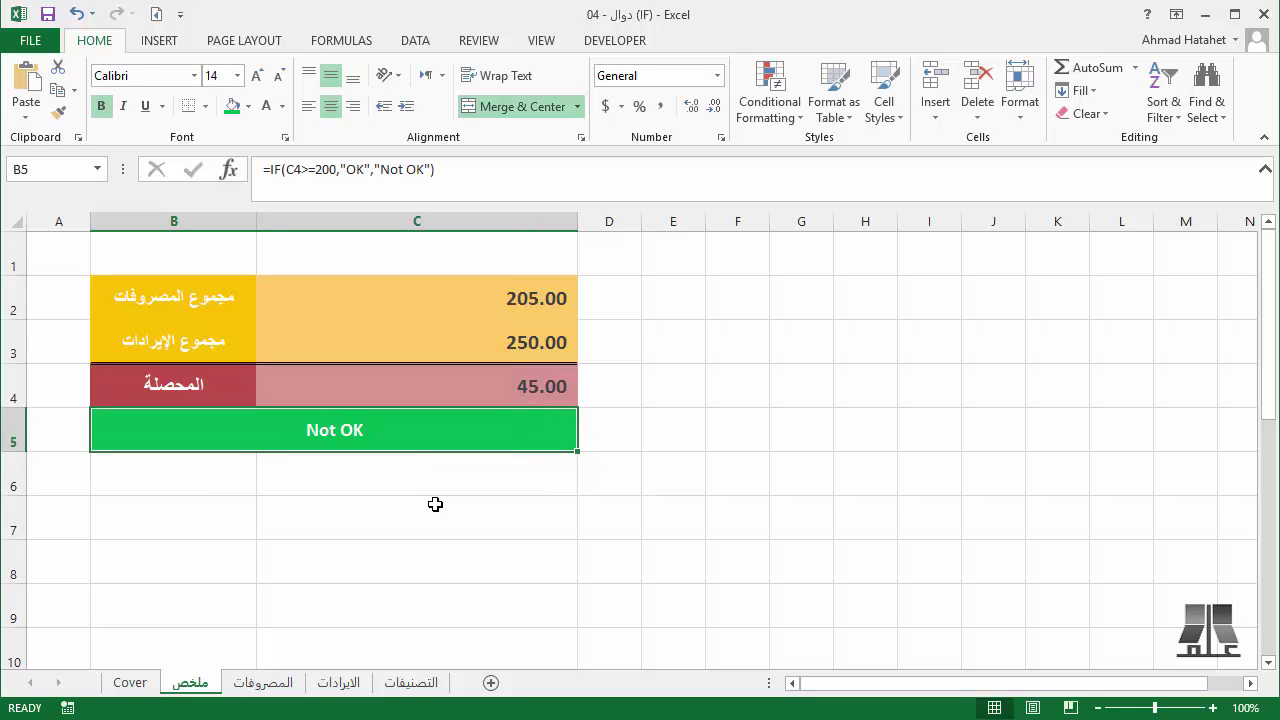
pyautogui.press('Up')
pyautogui.press('Right')
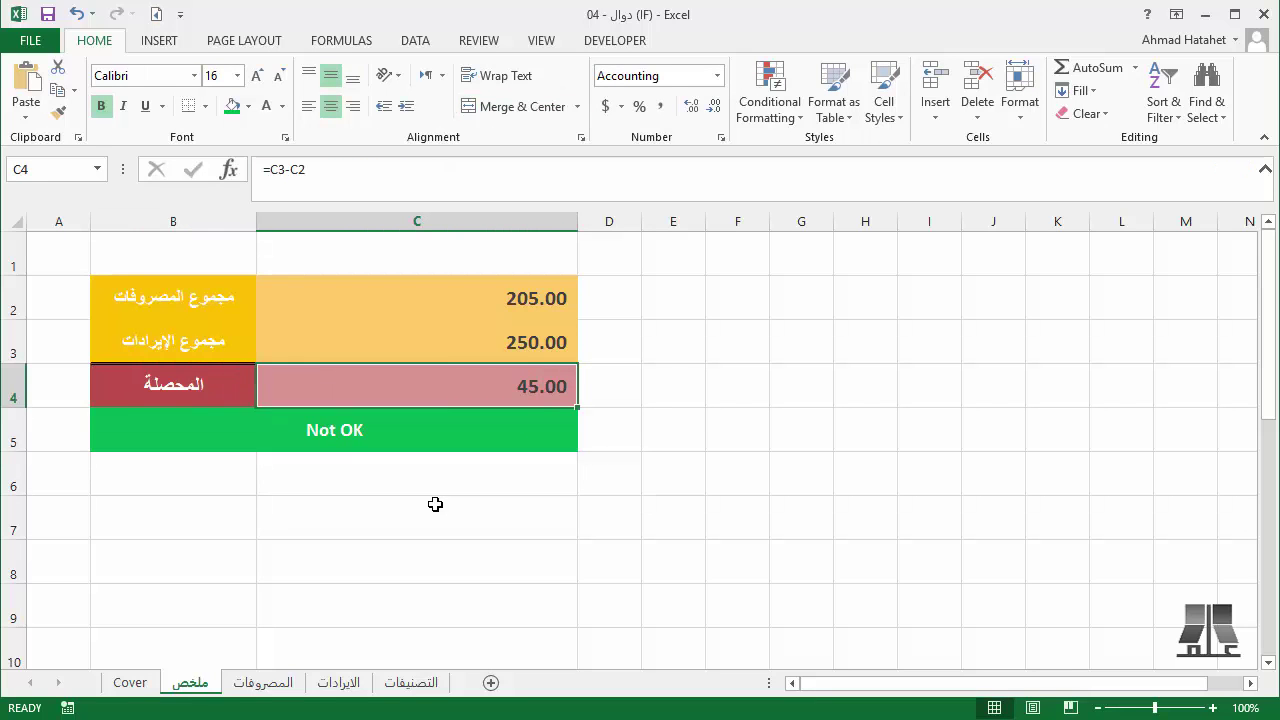
pyautogui.press('Down')
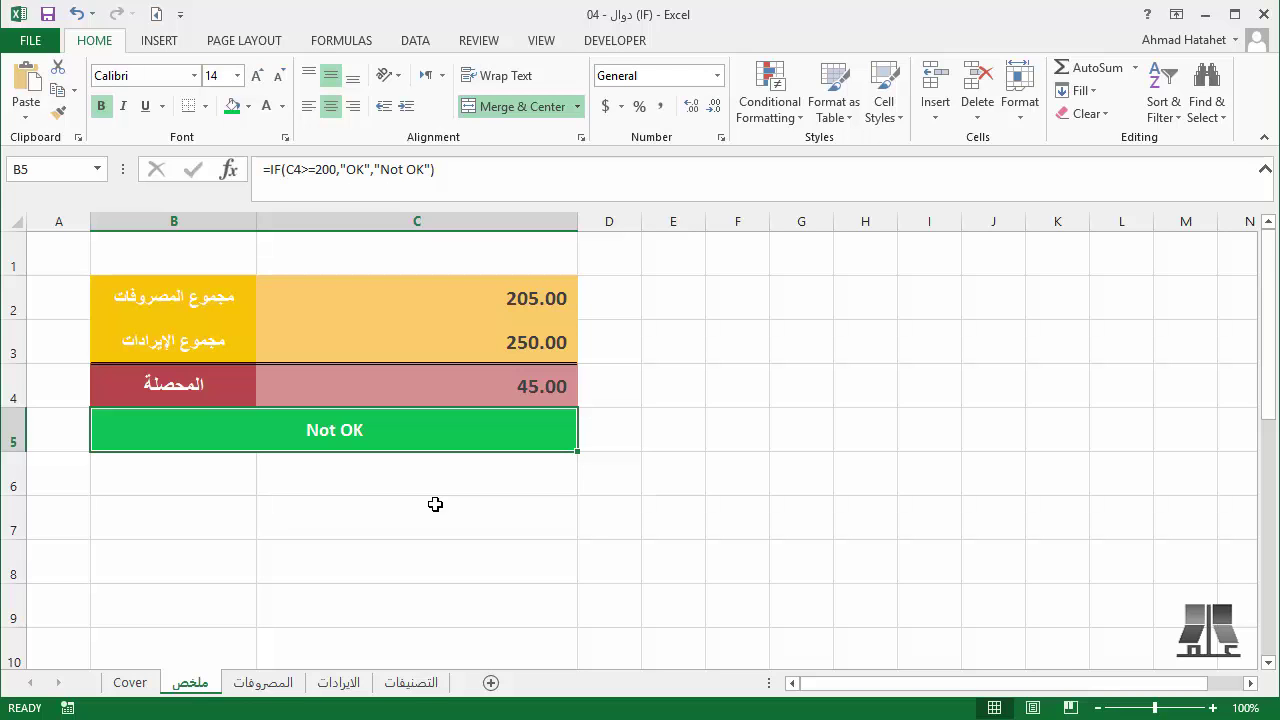
# - Delete the "Not OK" false result from B5's IF formula to make room for a nested IF
pyautogui.press('F2')
pyautogui.press('Left')
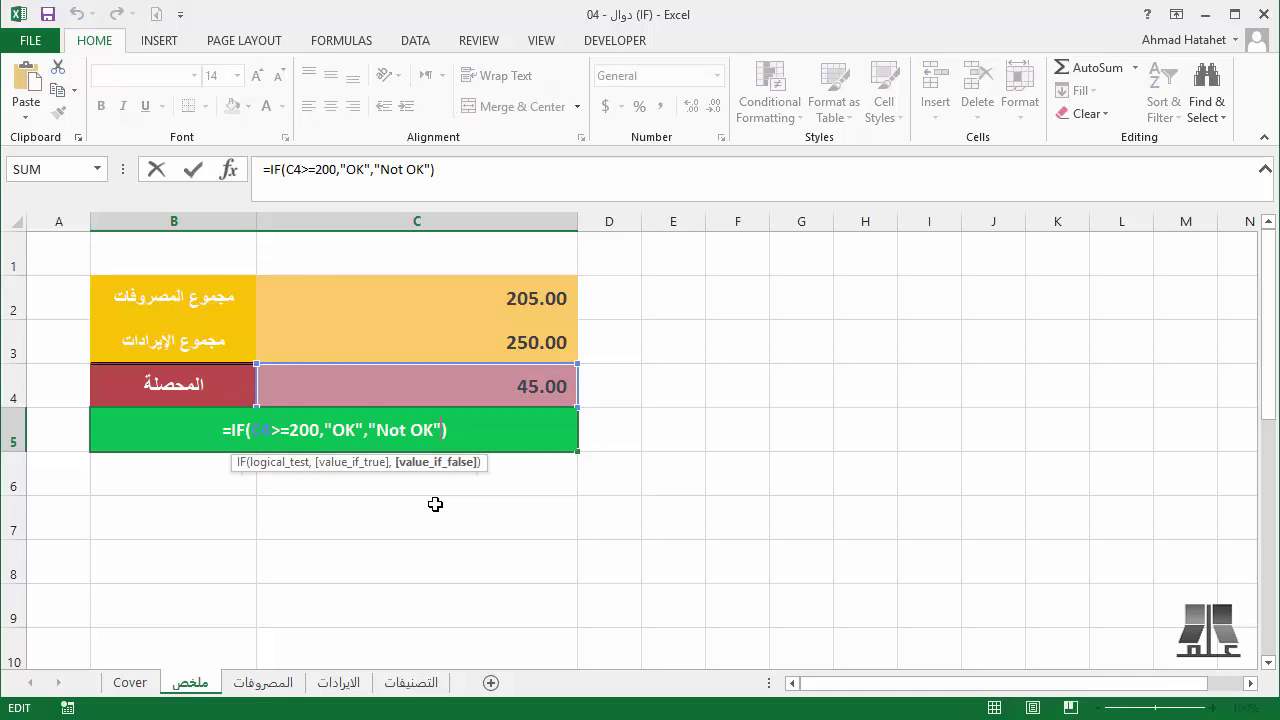
pyautogui.hotkey('shift', 'Left')
pyautogui.hotkey('shift', 'Left')
pyautogui.hotkey('shift', 'Left')
pyautogui.hotkey('shift', 'Left')
pyautogui.hotkey('shift', 'Left')
pyautogui.hotkey('shift', 'Left')
pyautogui.hotkey('shift', 'Left')
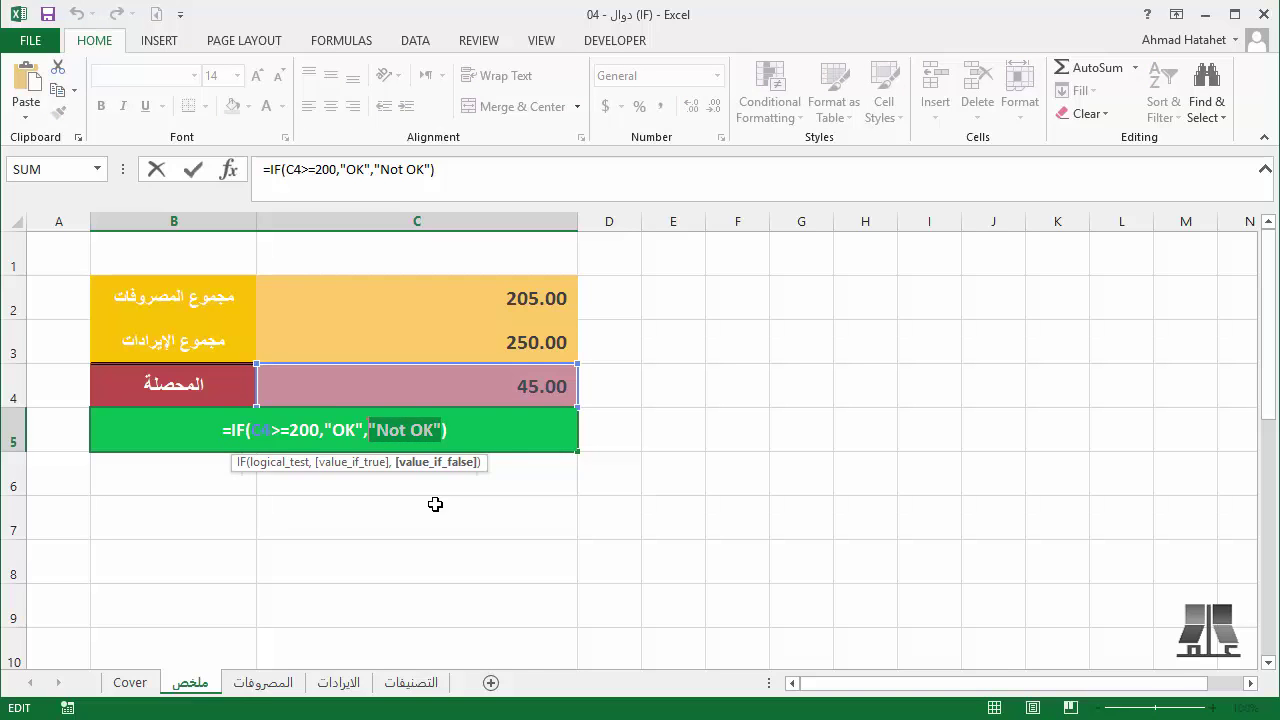
pyautogui.press('Delete')
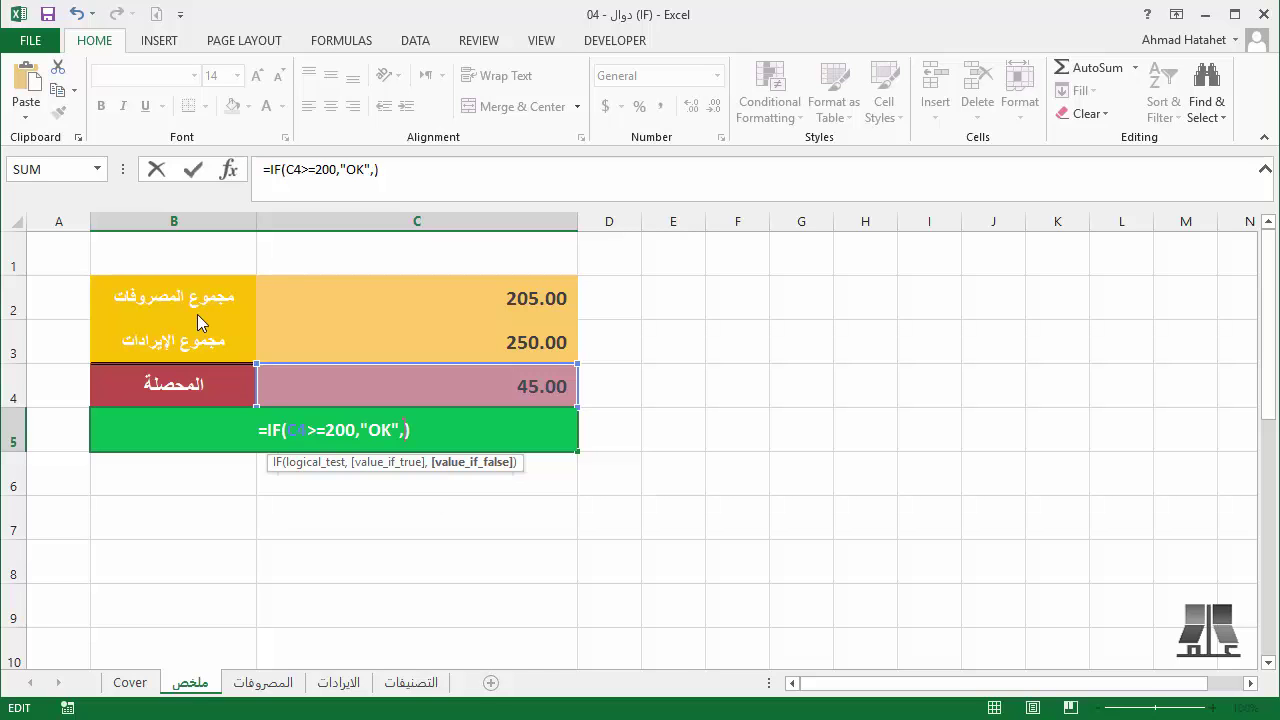
# - Nest IF(C4>=150," 150 is OK", as the false result of B5's formula
pyautogui.write('I')
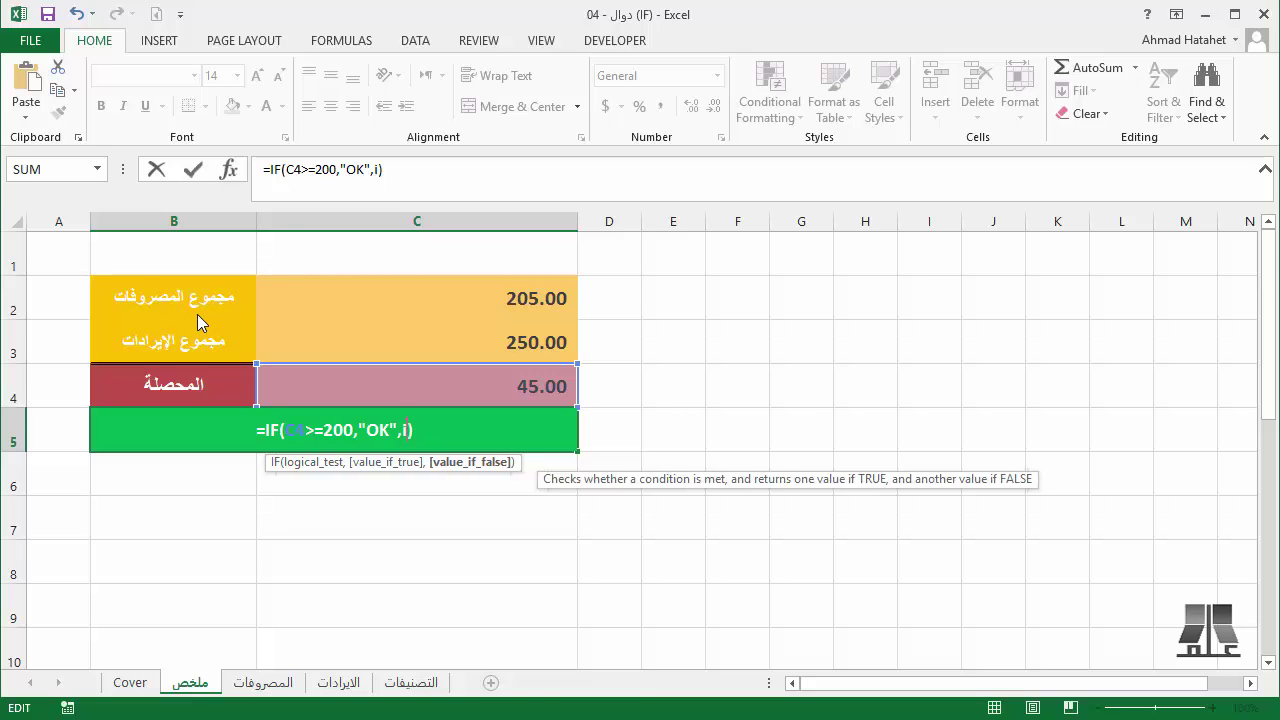
pyautogui.write('F(')
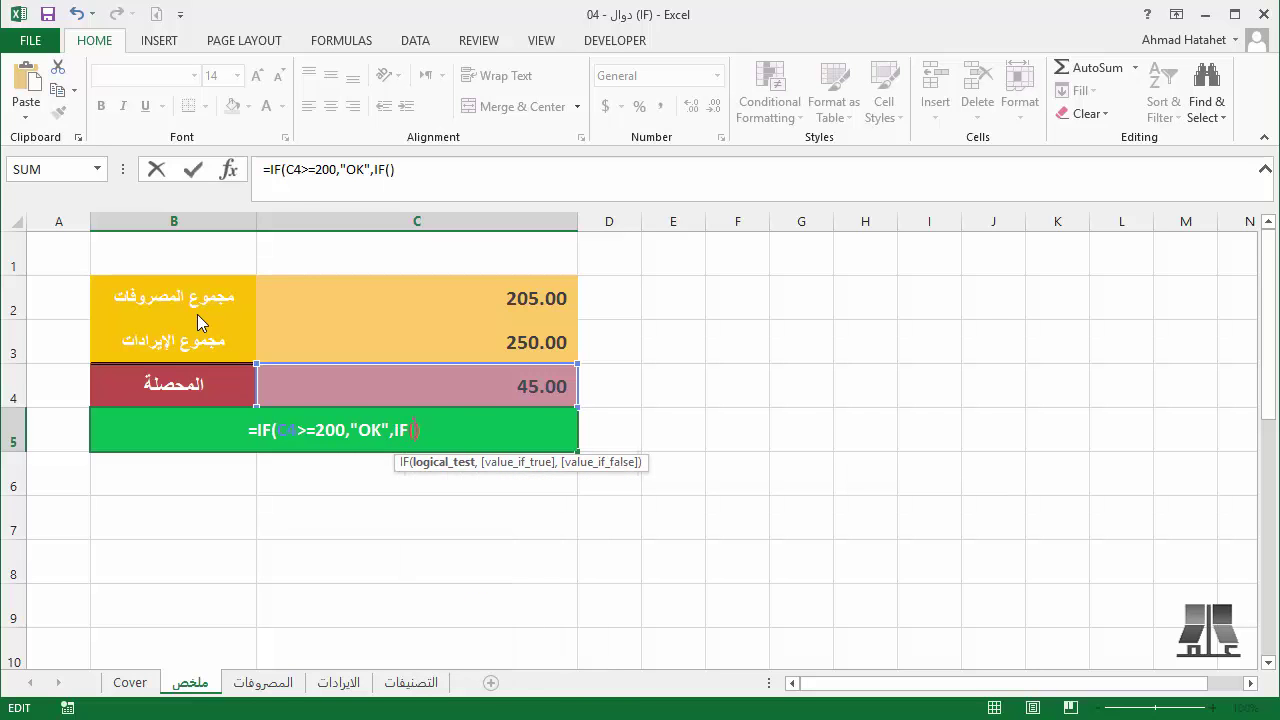
pyautogui.press('F2')
pyautogui.press('Up')
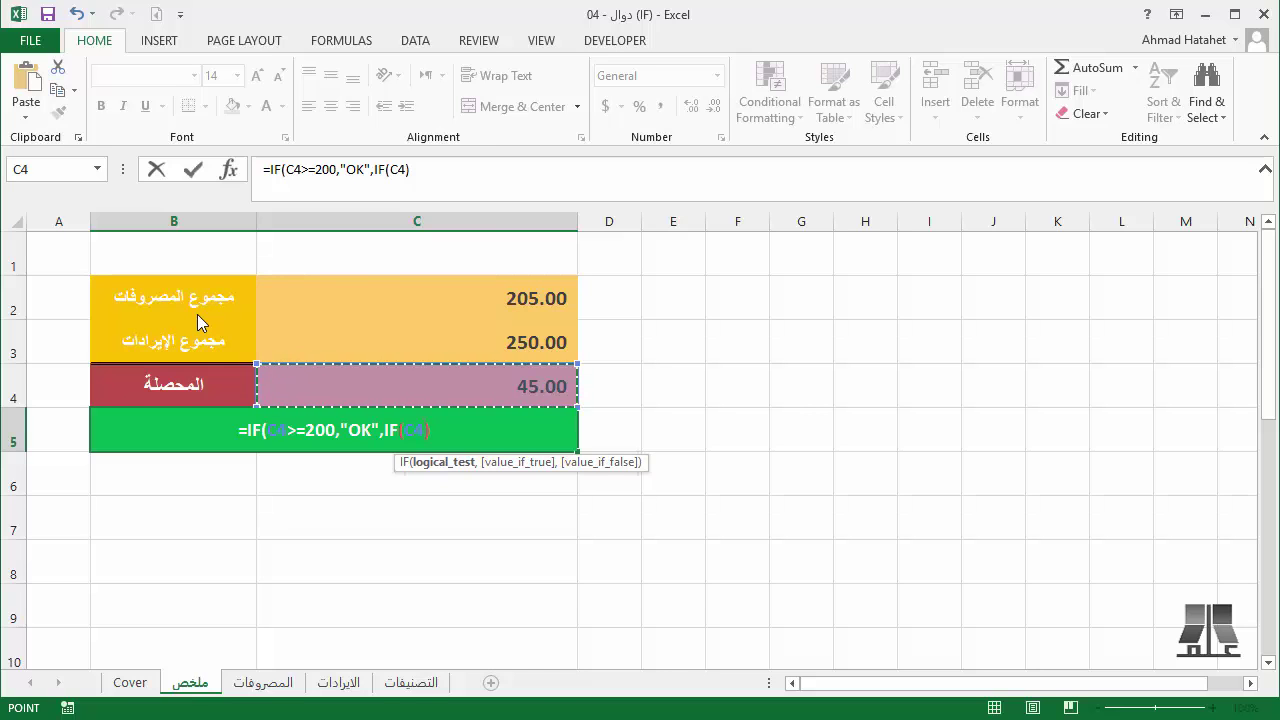
pyautogui.write('>=150')
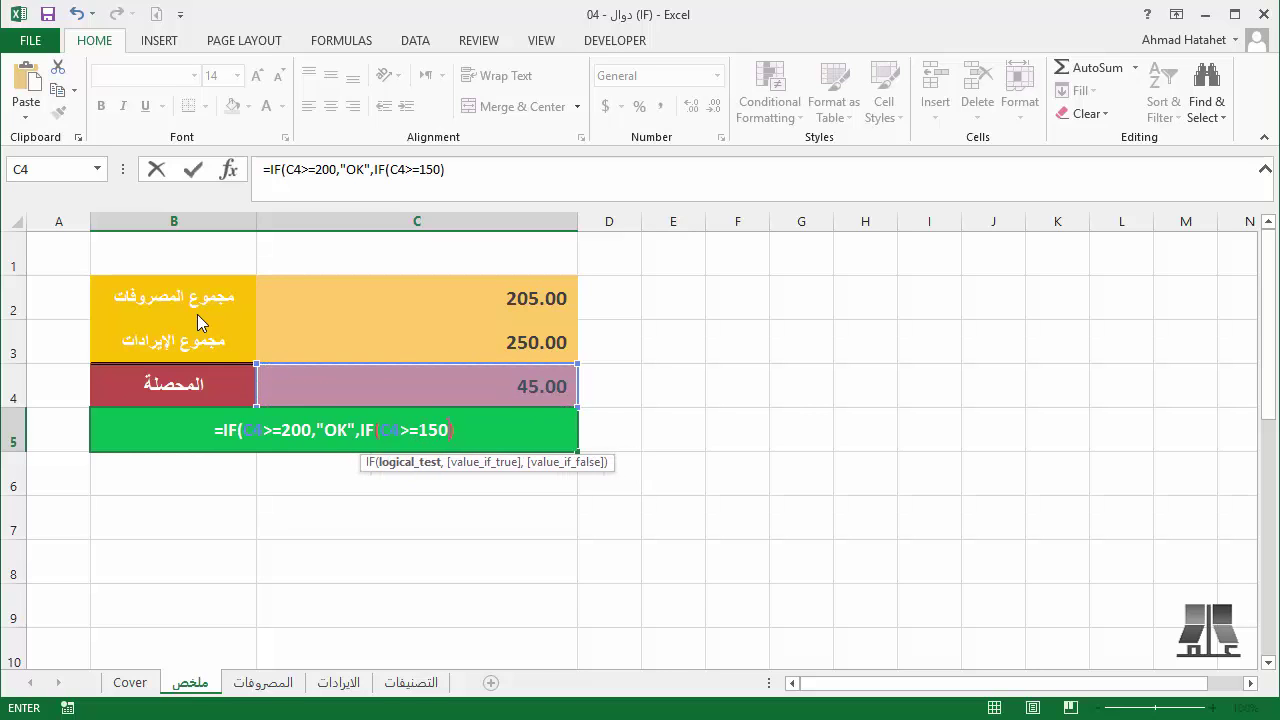
pyautogui.write(',')
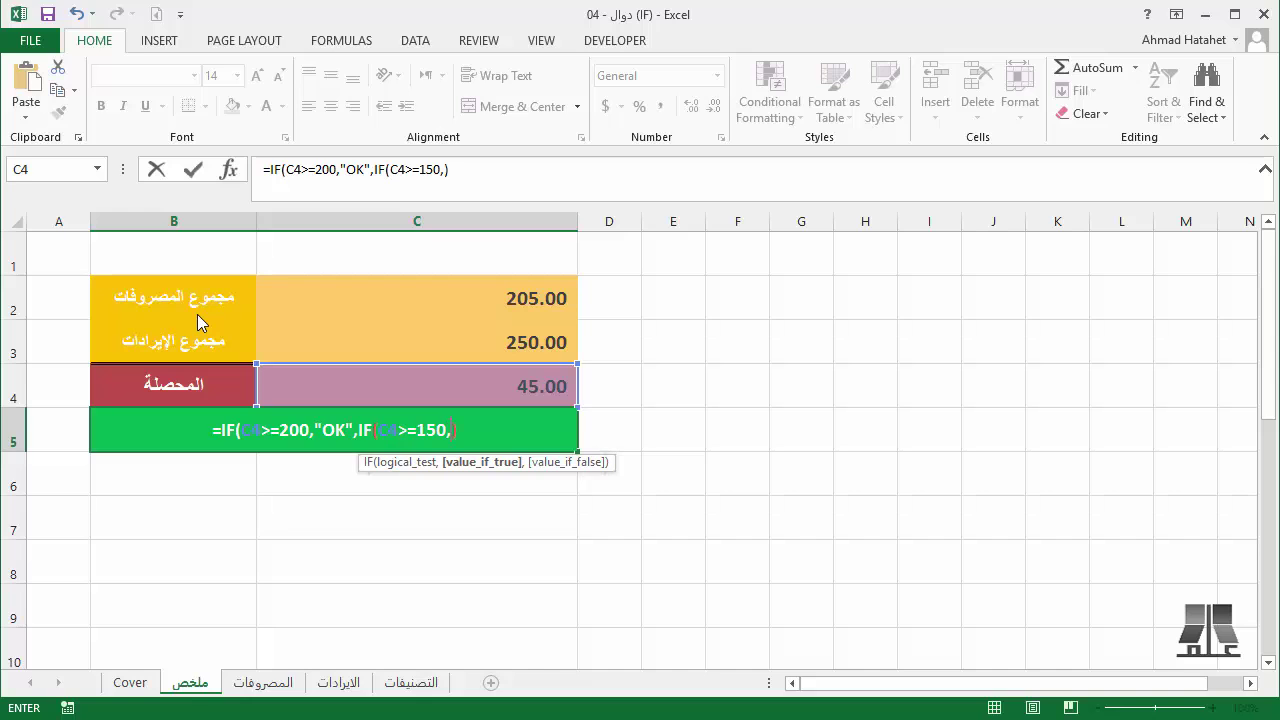
pyautogui.write('"')
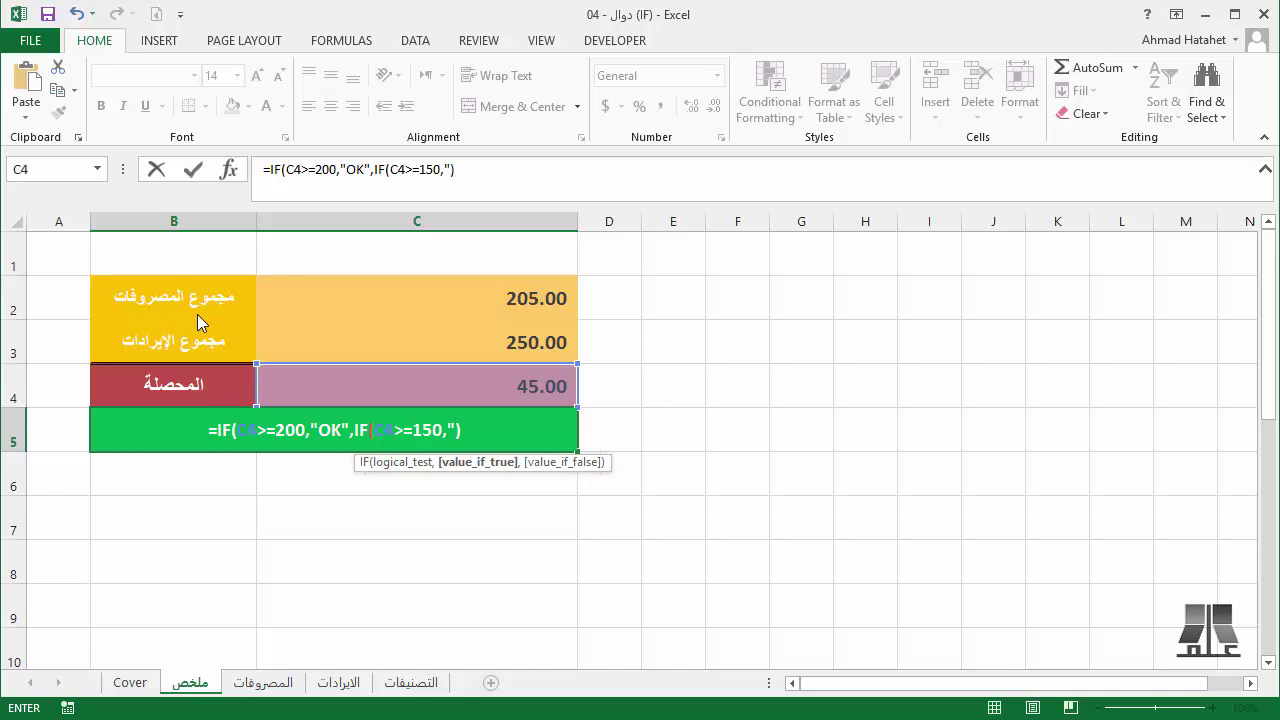
pyautogui.write(' 150')
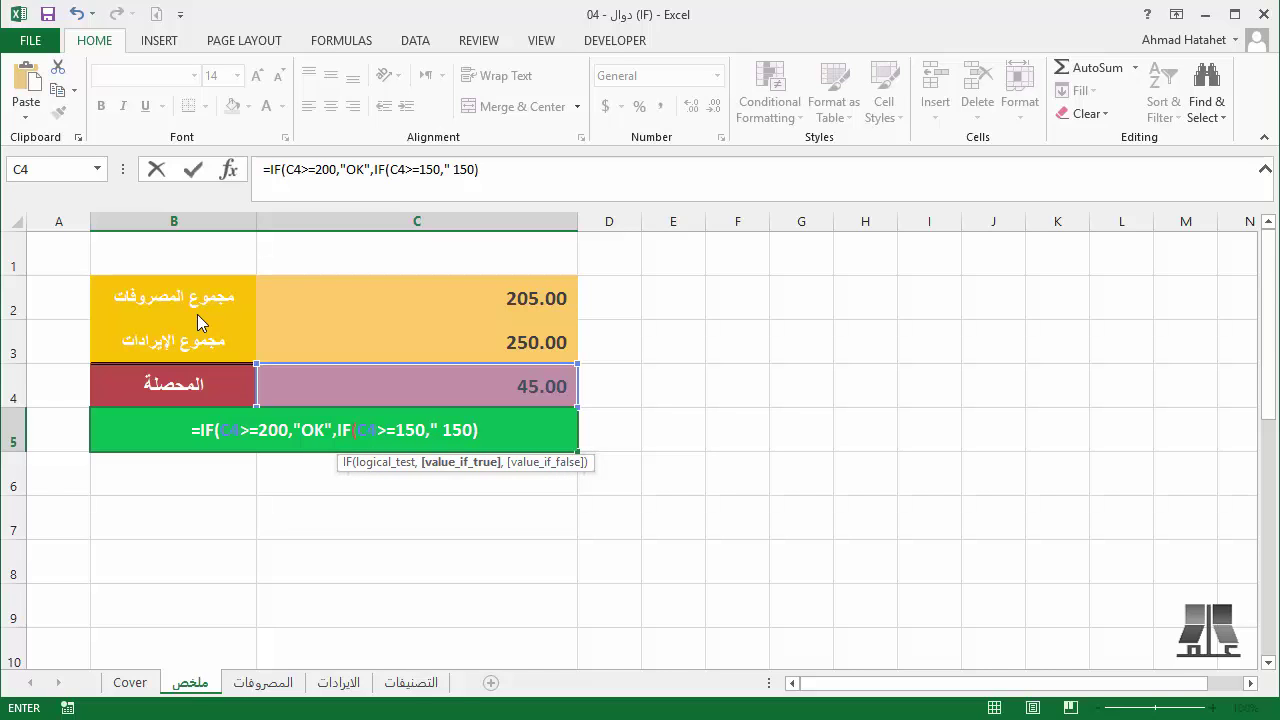
pyautogui.write(' i')
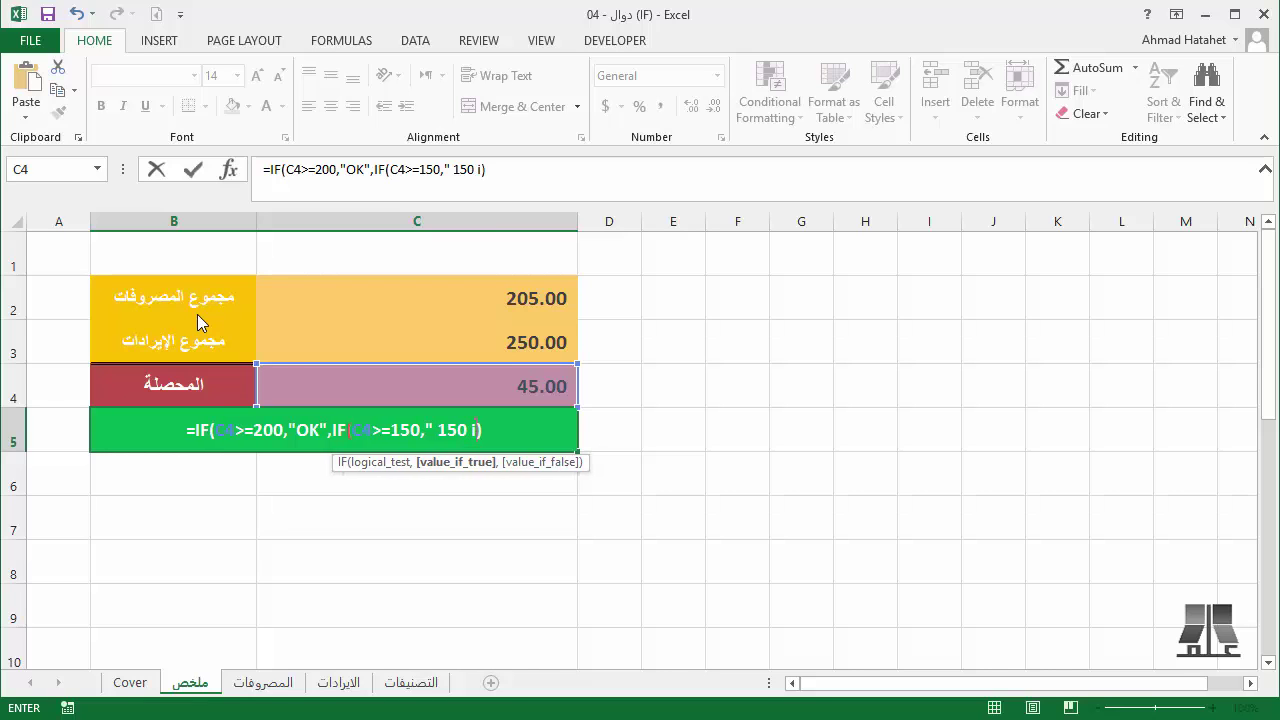
pyautogui.write('s OK')
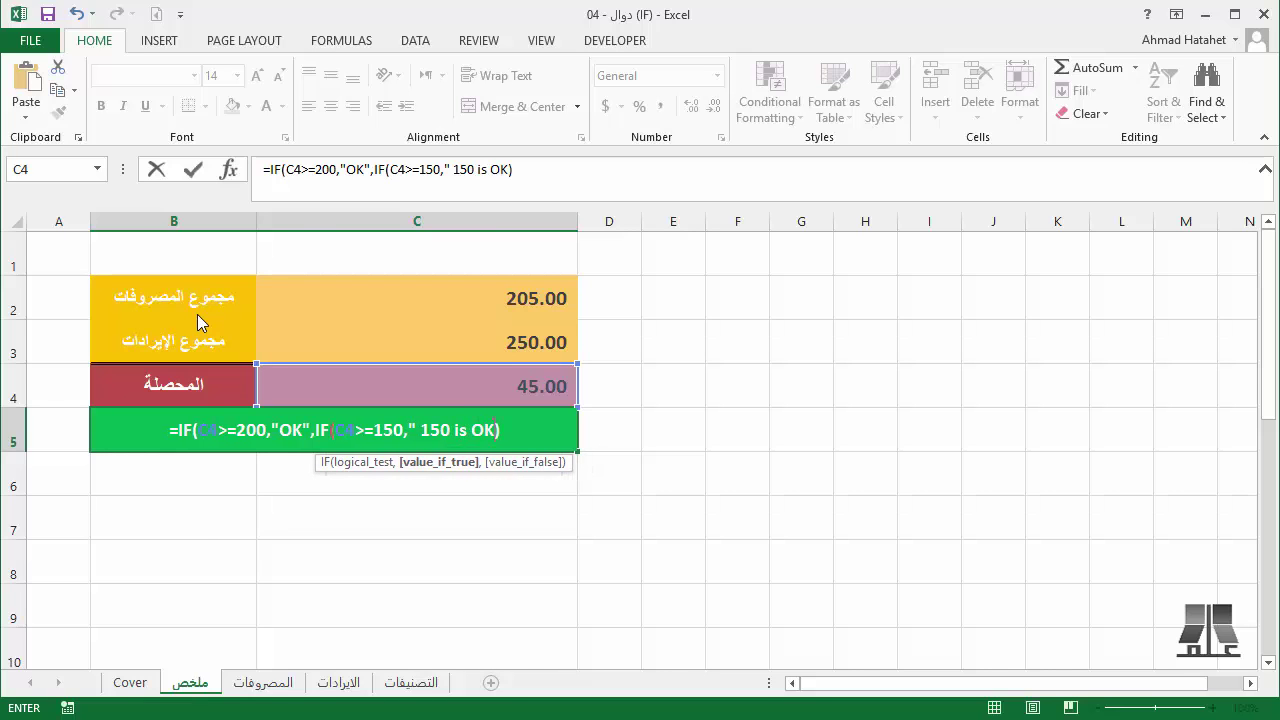
pyautogui.write('"')
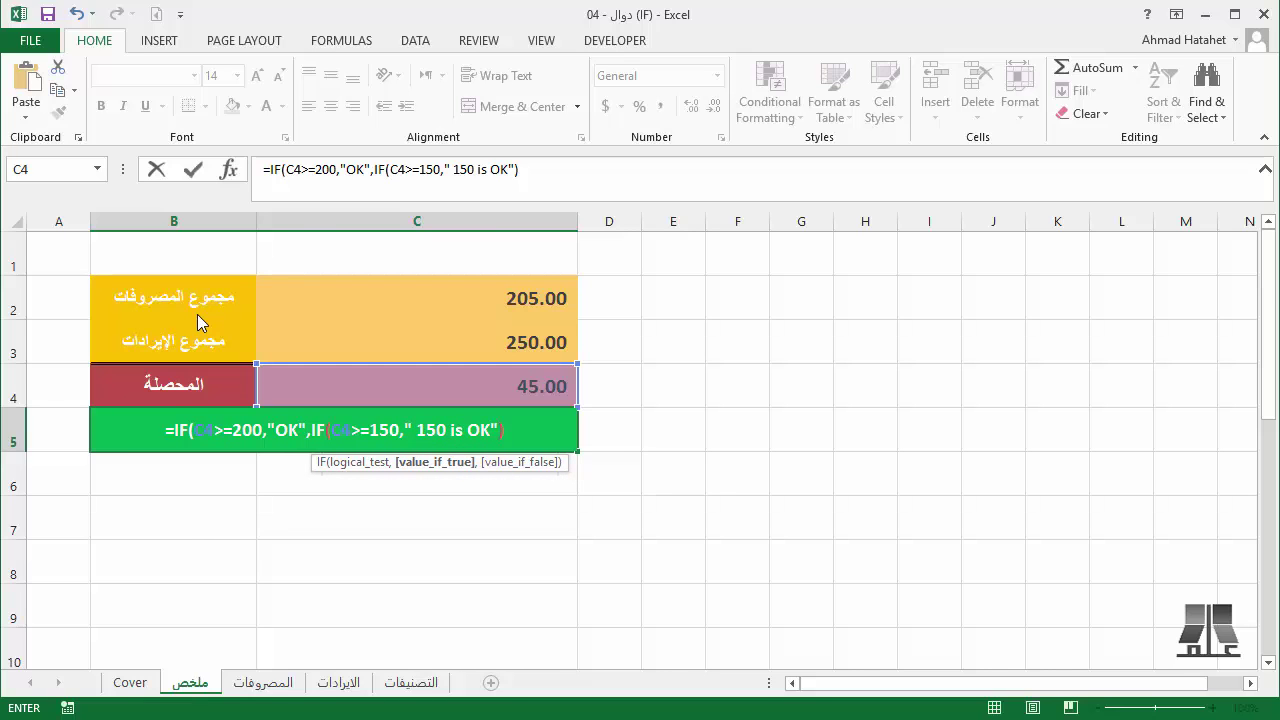
pyautogui.write(',')
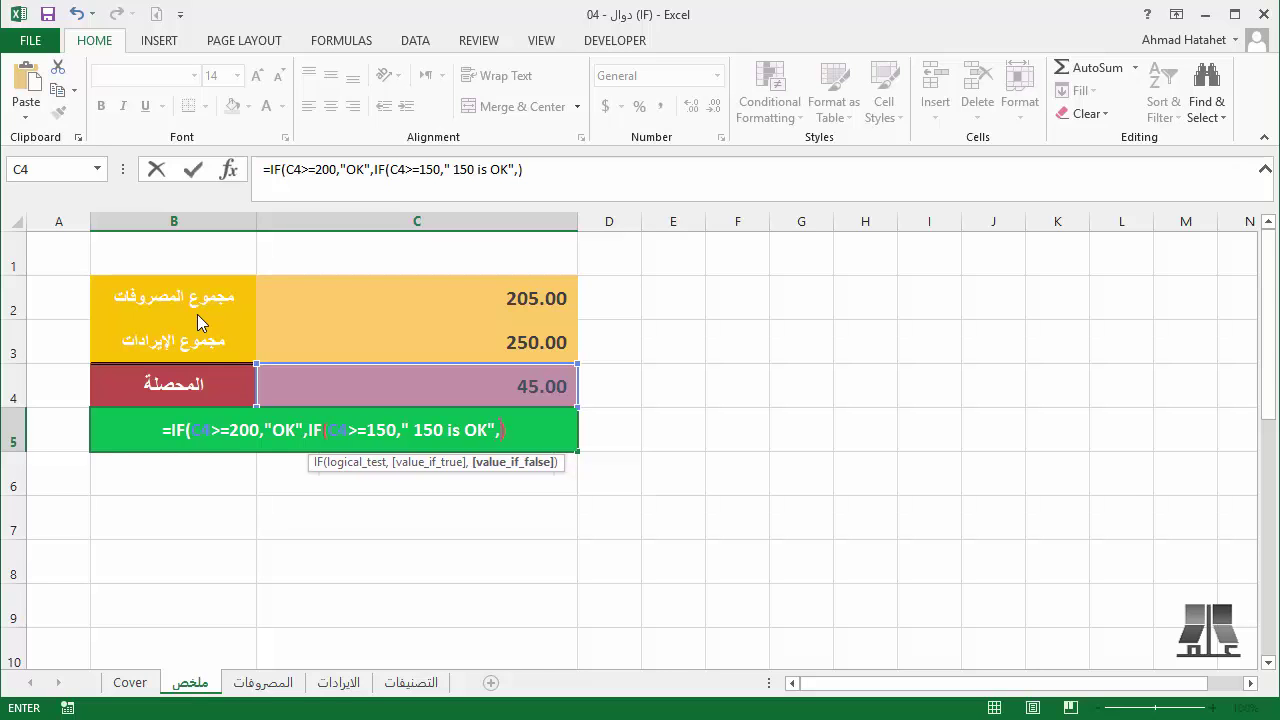
pyautogui.write('IF(')
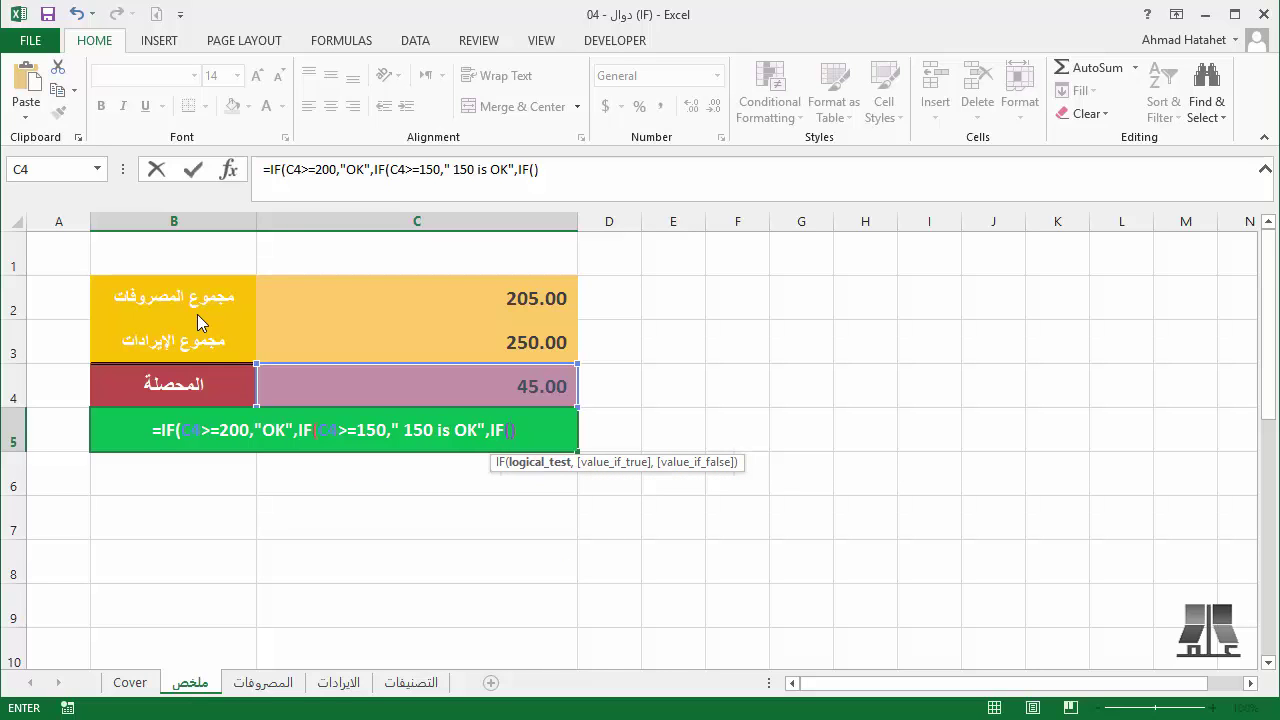
# - Add a third IF testing C4>=100 that returns "100 notOK"
pyautogui.press('Up')
pyautogui.press('Right')
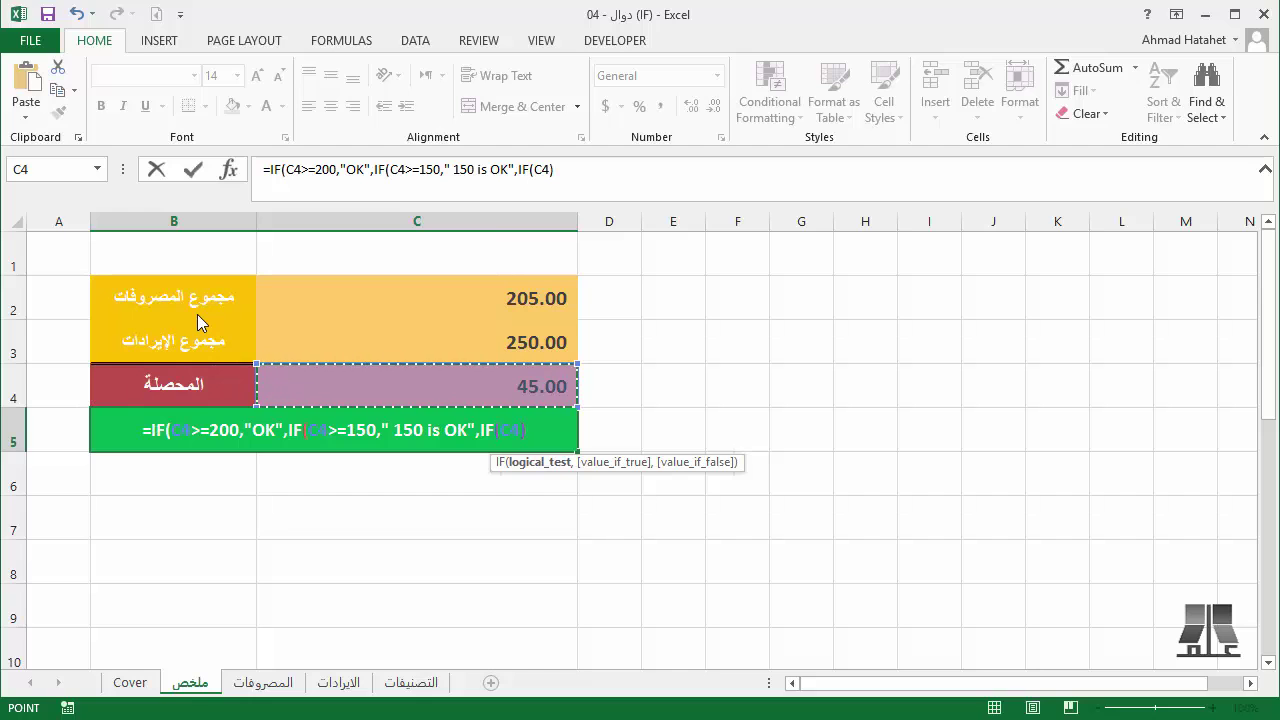
pyautogui.write('>')
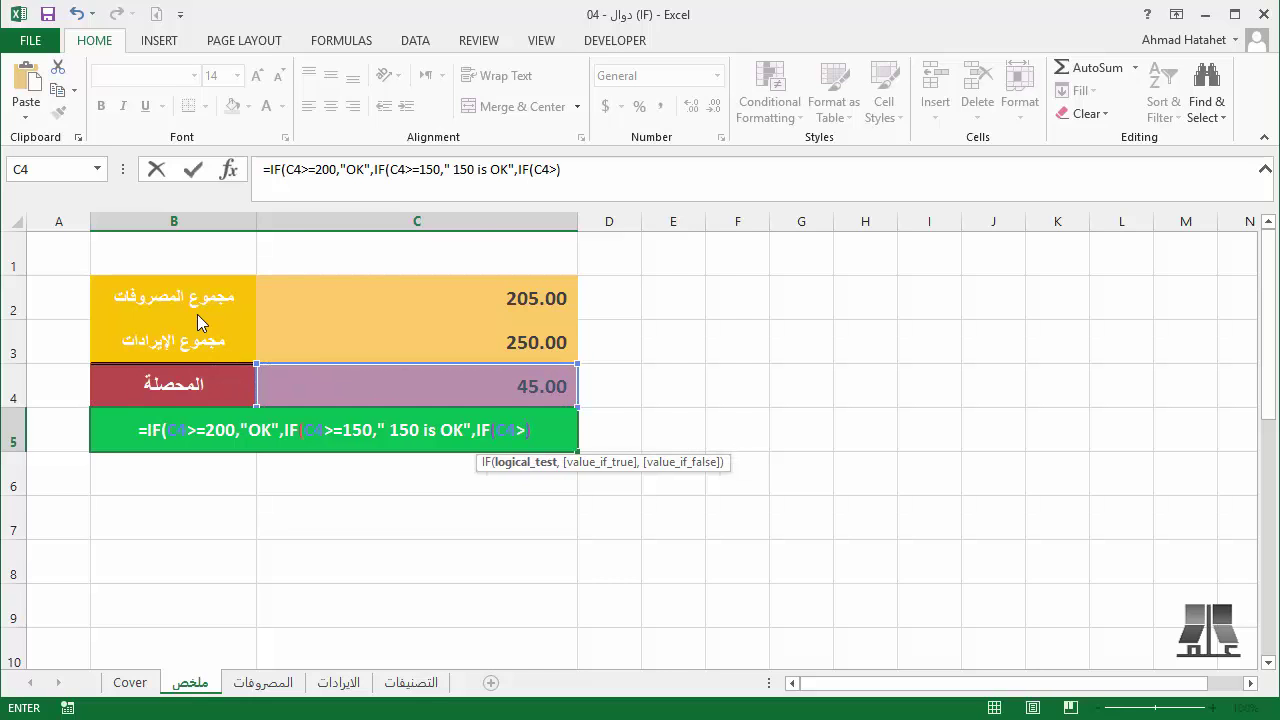
pyautogui.write('=100')
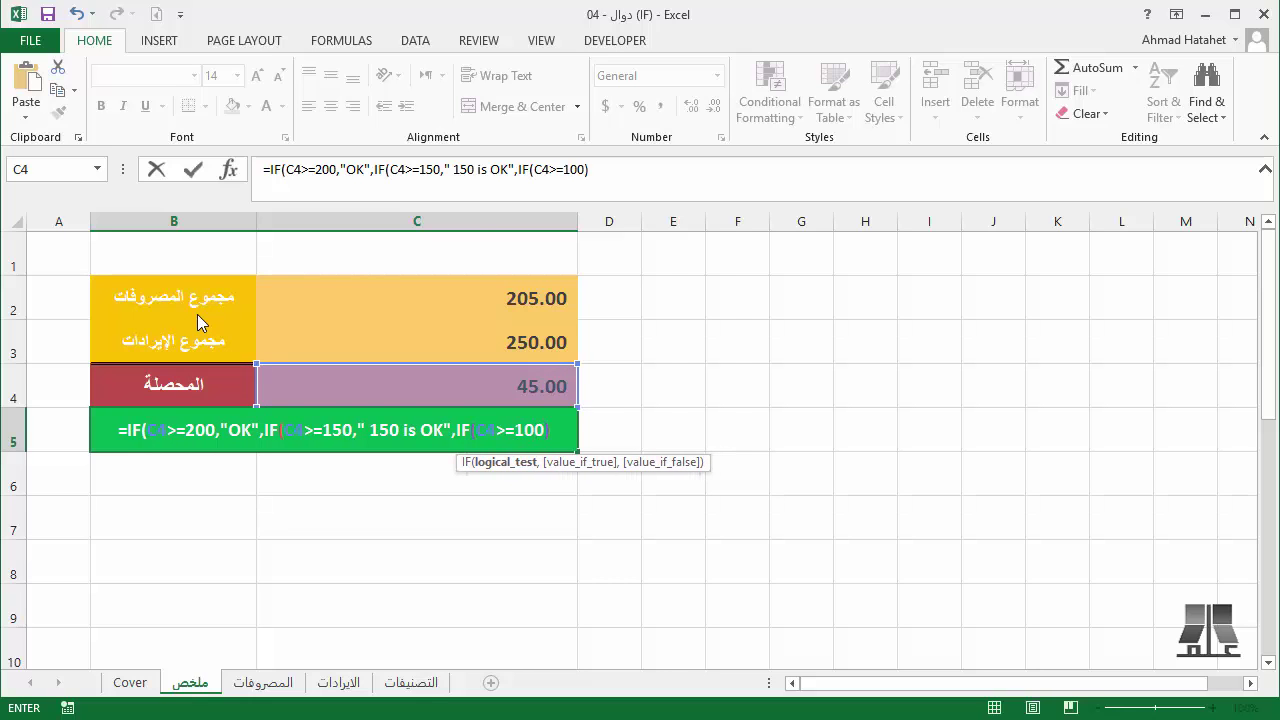
pyautogui.write(',"')
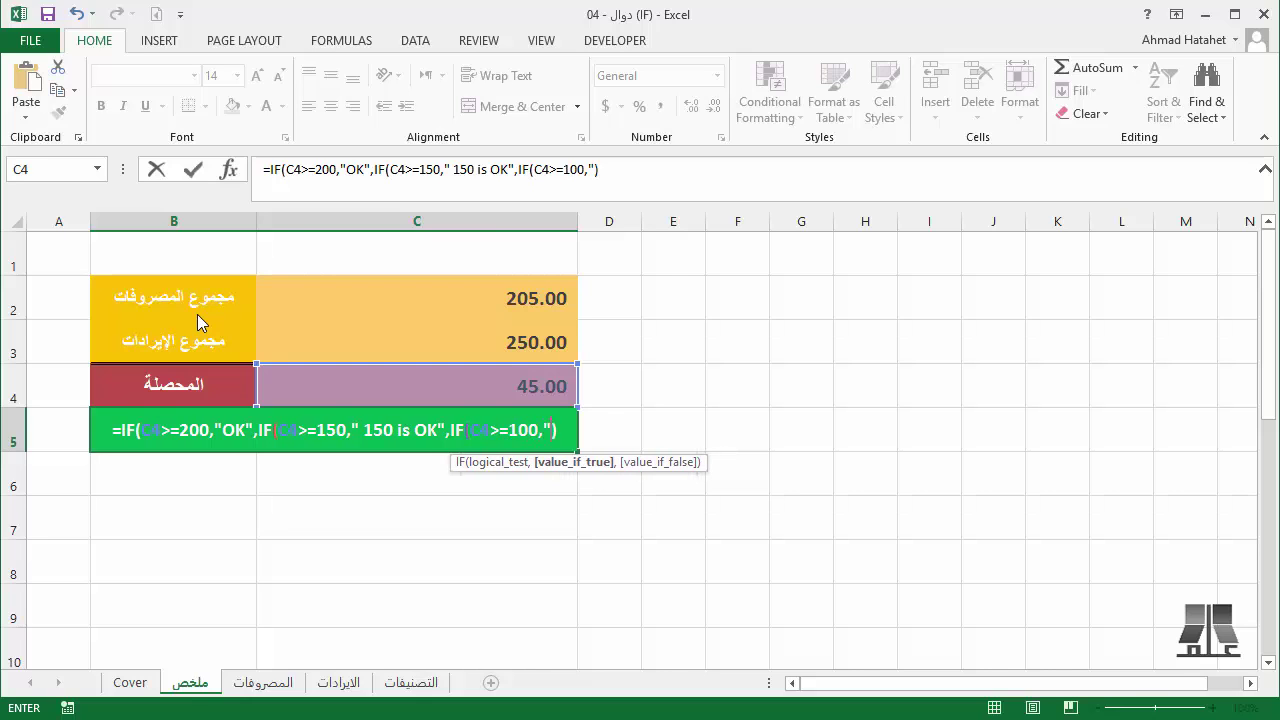
pyautogui.write('100"')
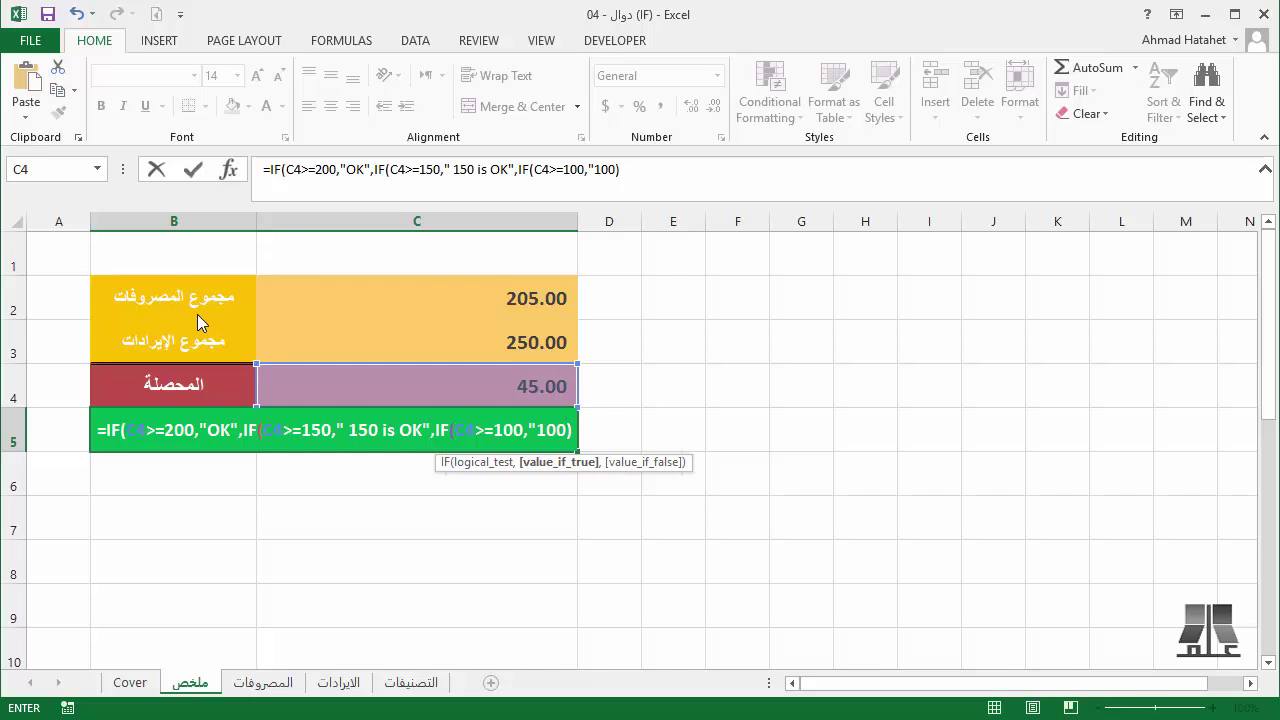
pyautogui.press('BackSpace')
pyautogui.write('not')
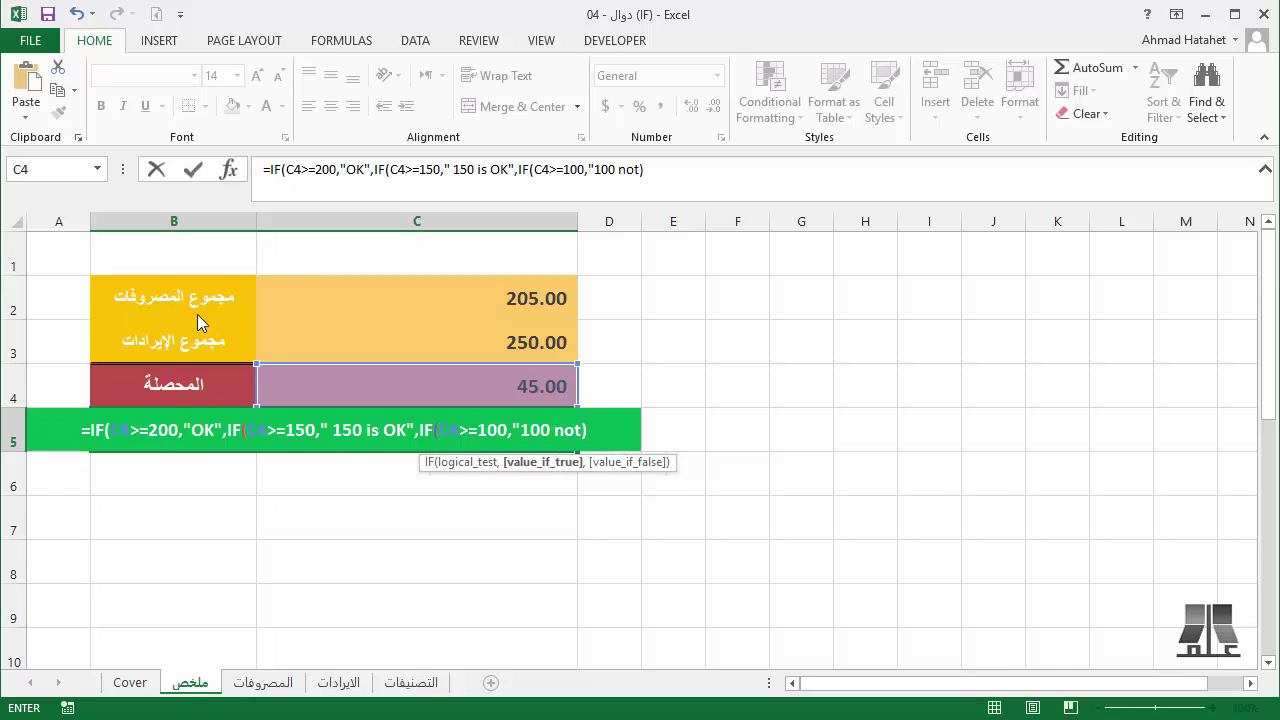
pyautogui.write("OK'")
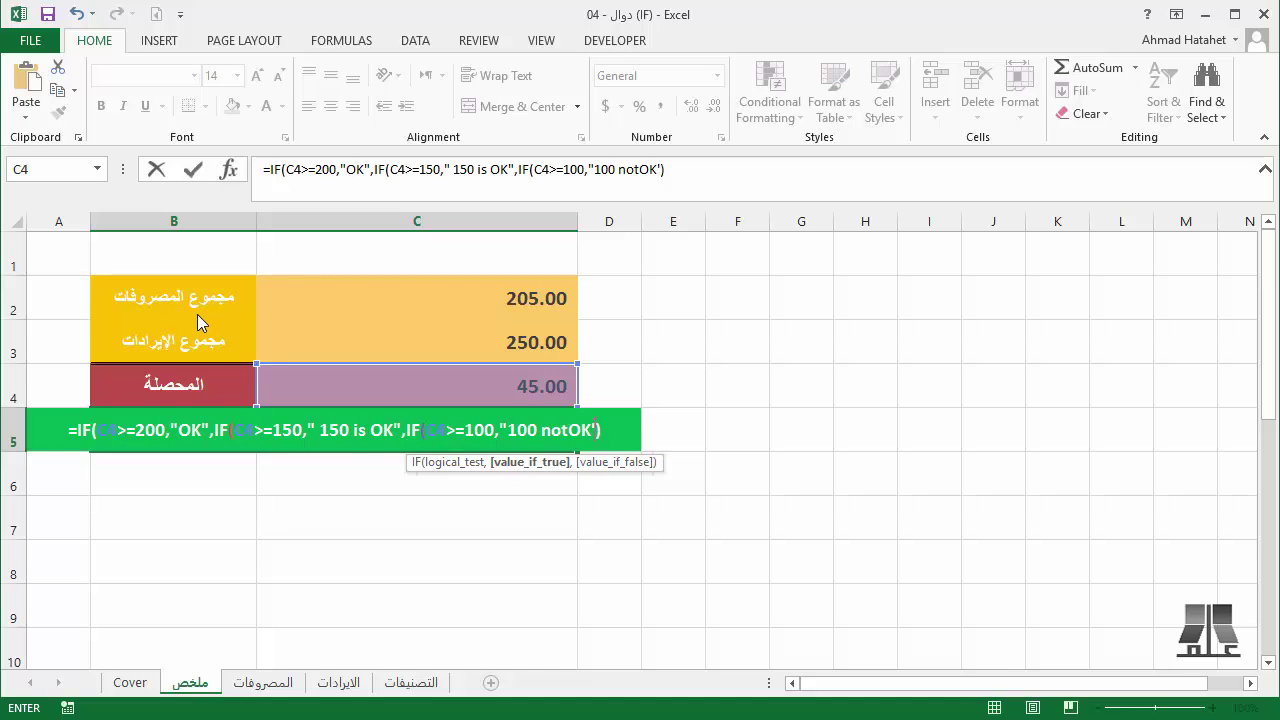
pyautogui.write('<')
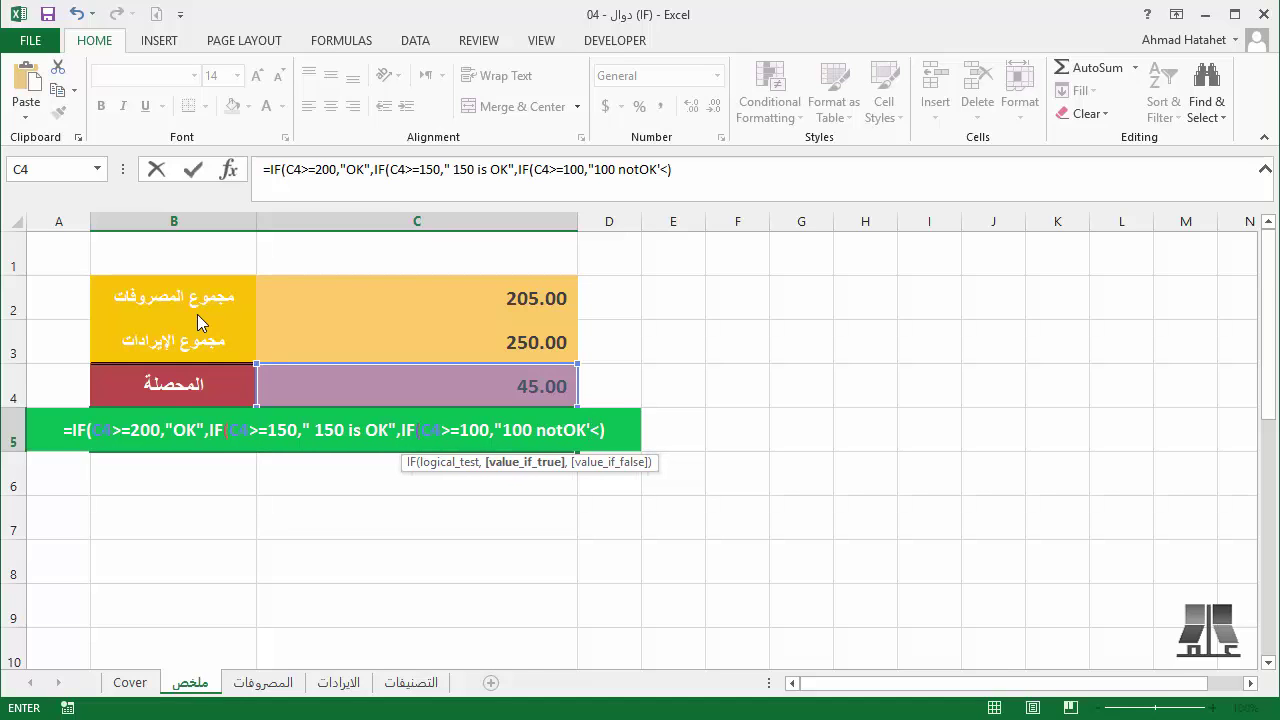
pyautogui.press('BackSpace')
pyautogui.press('BackSpace')
pyautogui.write('"')
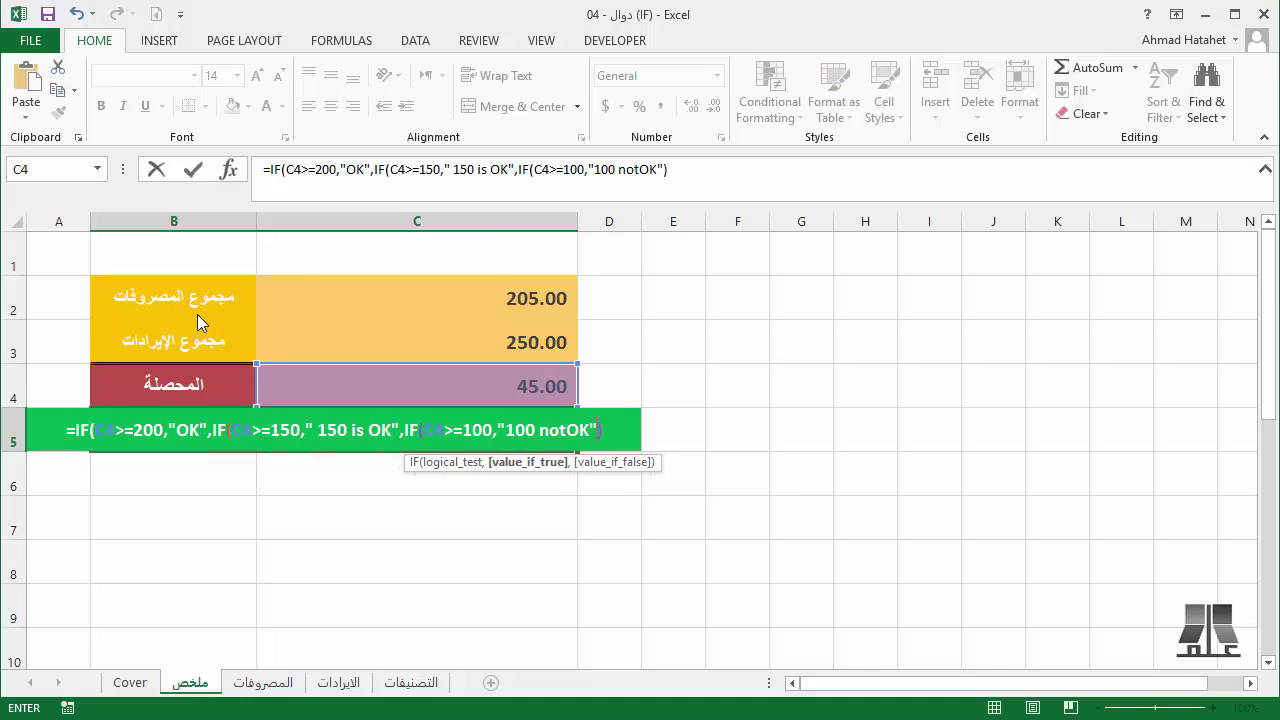
pyautogui.write(',')
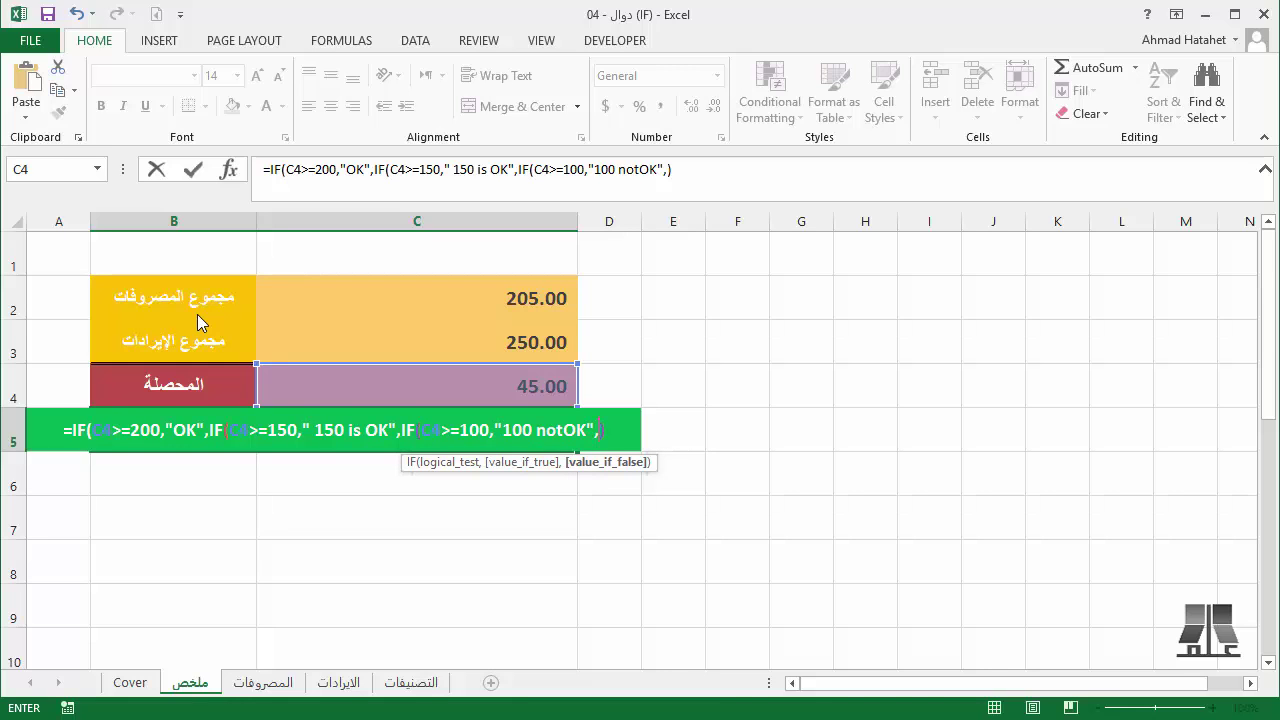
# - Add a fourth IF testing C4>=50 returning "Attintion 50", otherwise "You Don't Have Money"
pyautogui.write('IF')
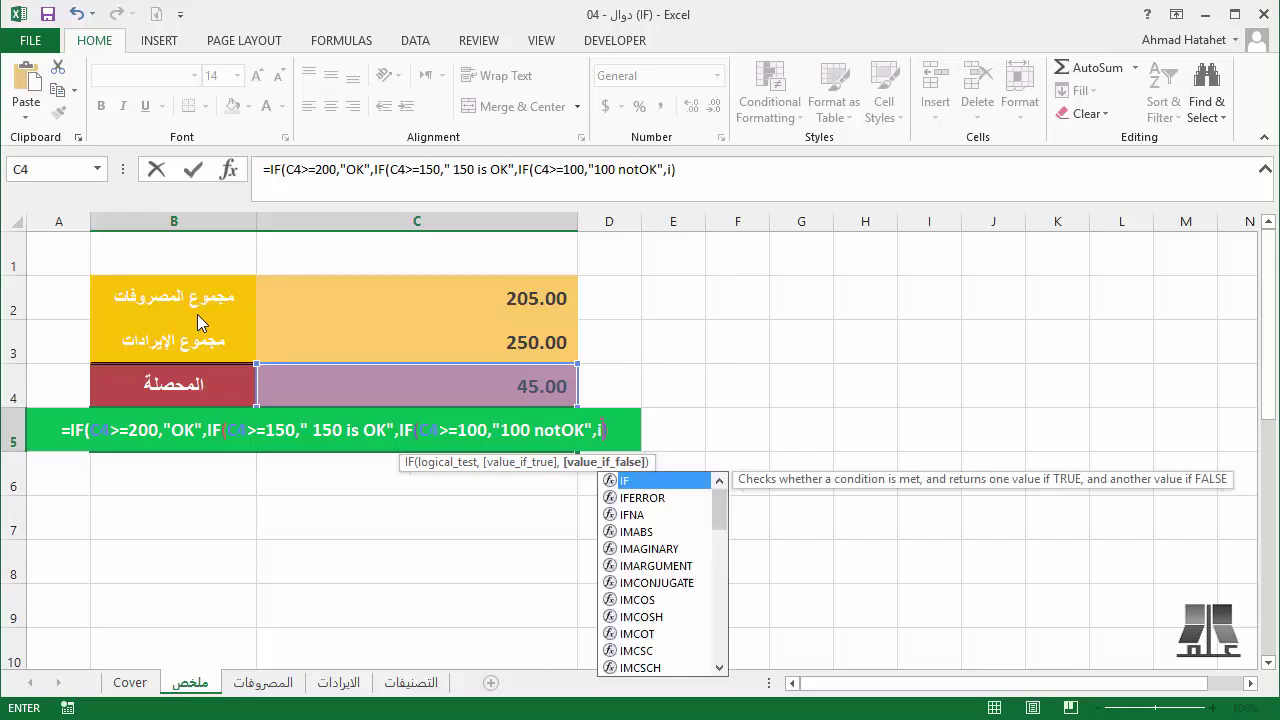
pyautogui.write('(')
pyautogui.press('Up')
pyautogui.press('Right')
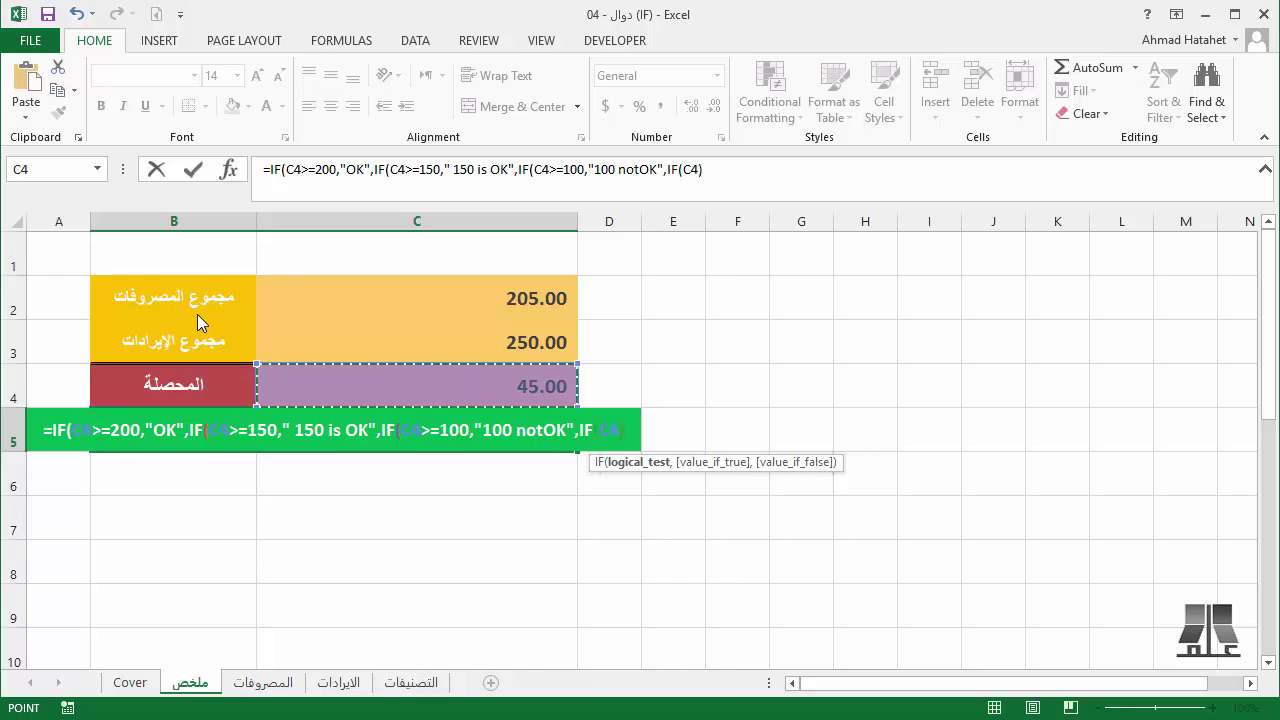
pyautogui.write('>')
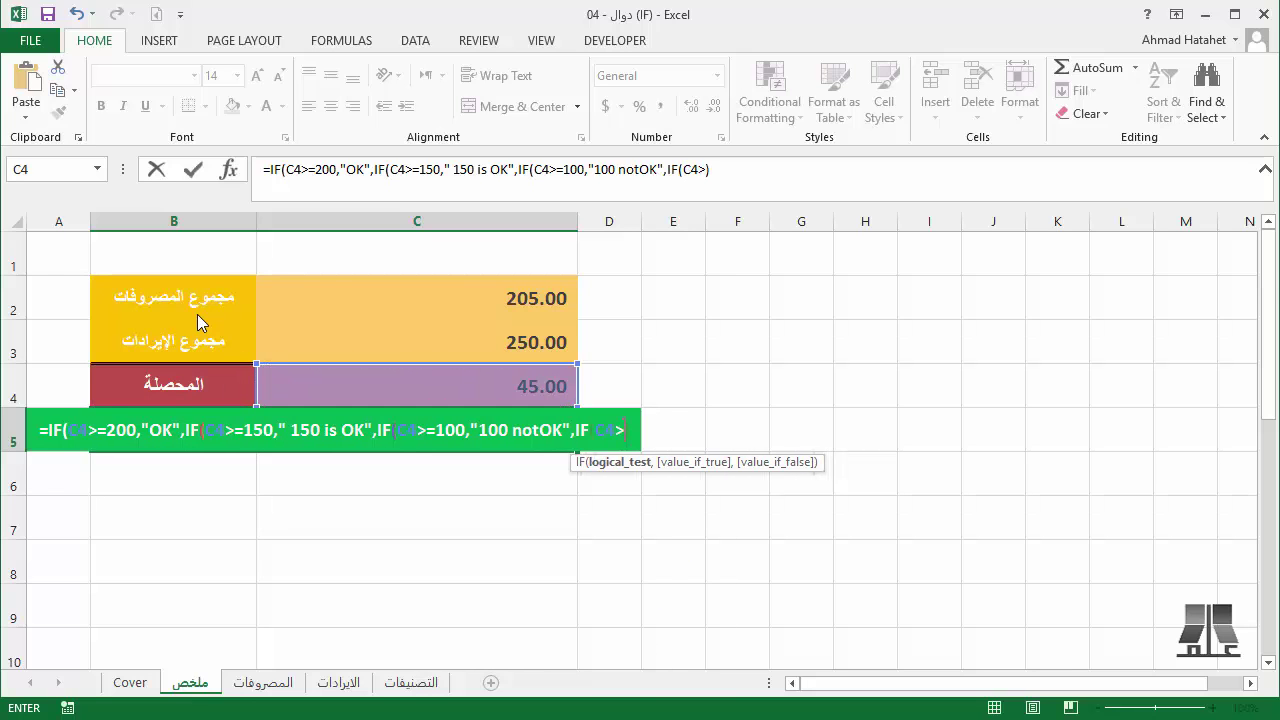
pyautogui.write('=50")')
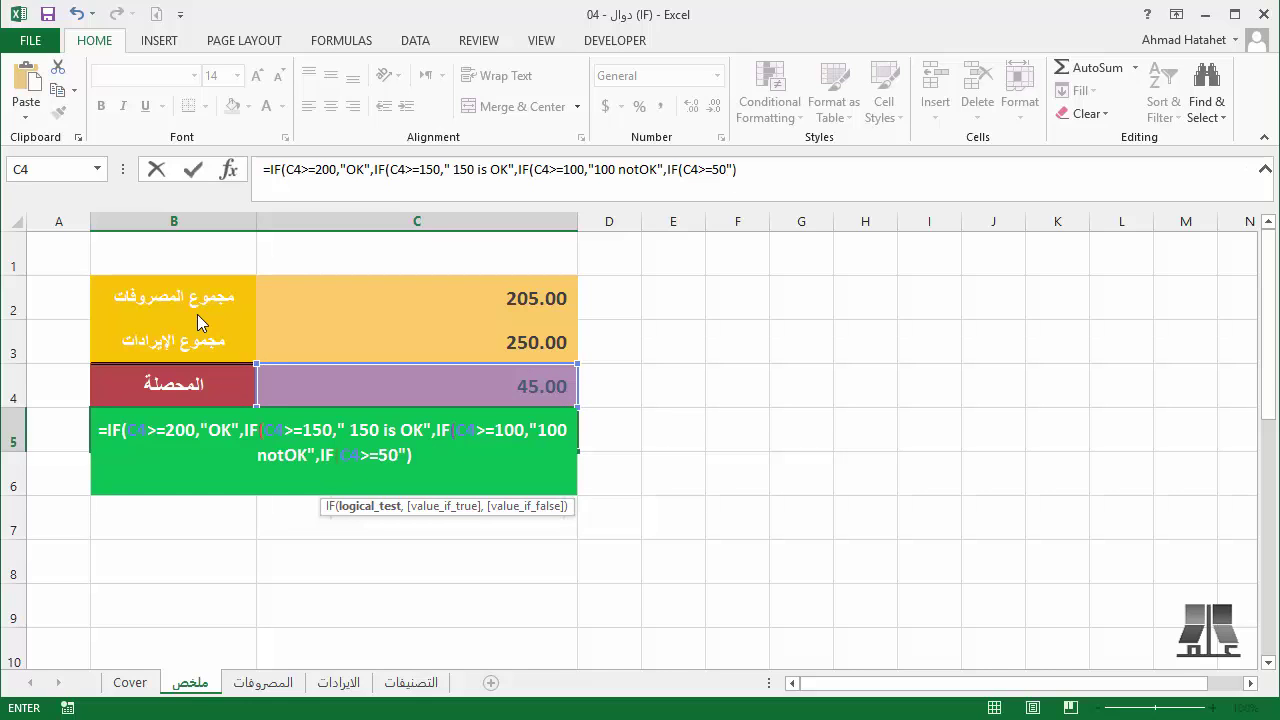
pyautogui.press('Left')
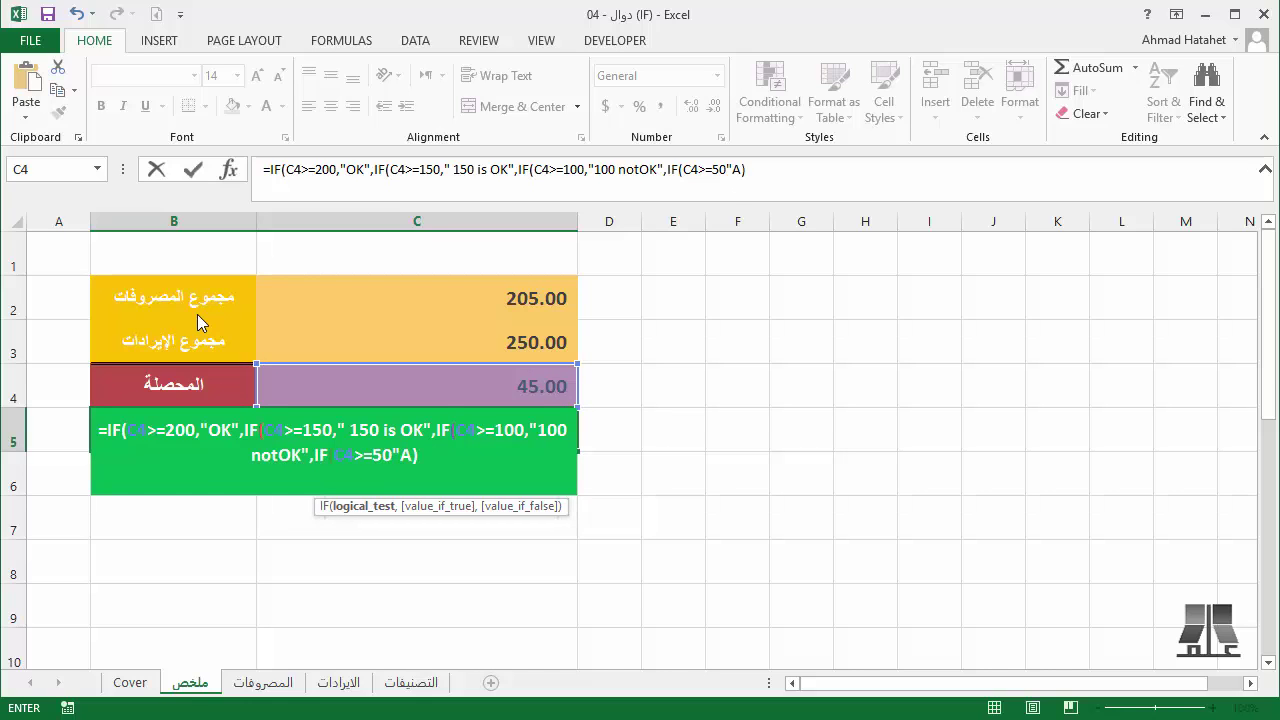
pyautogui.press('BackSpace')
pyautogui.write(',"')
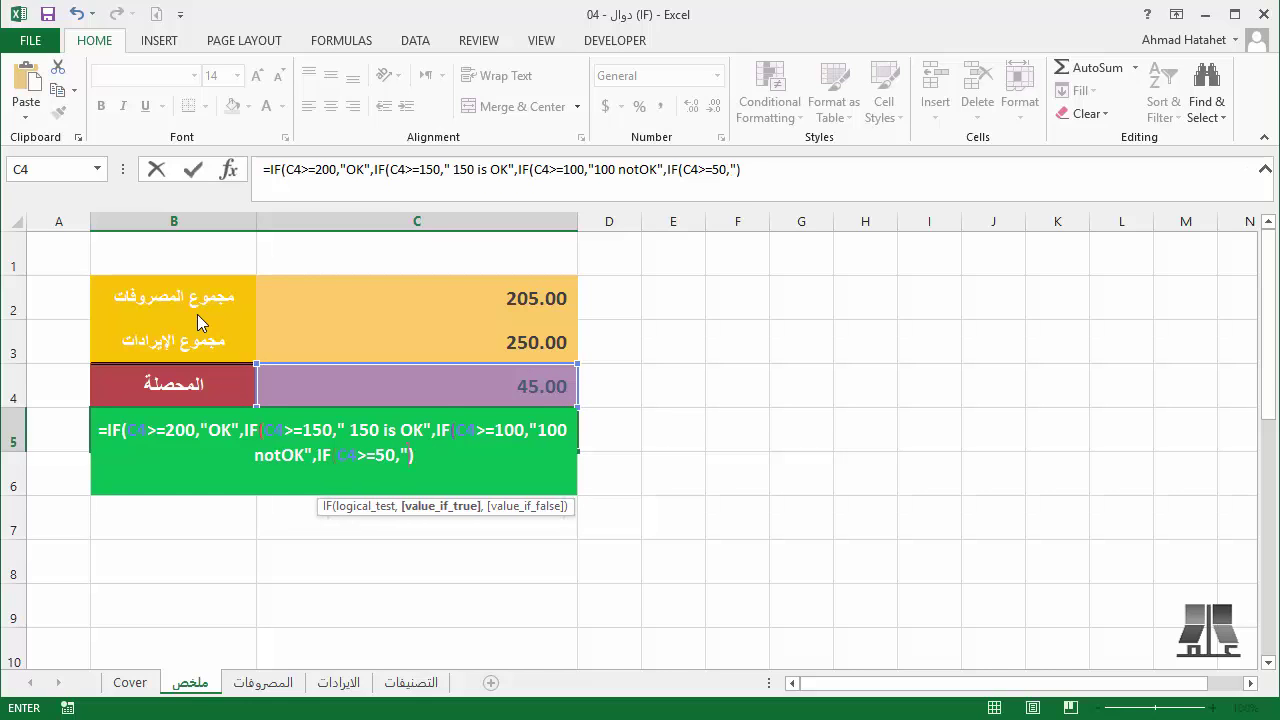
pyautogui.write('Att')
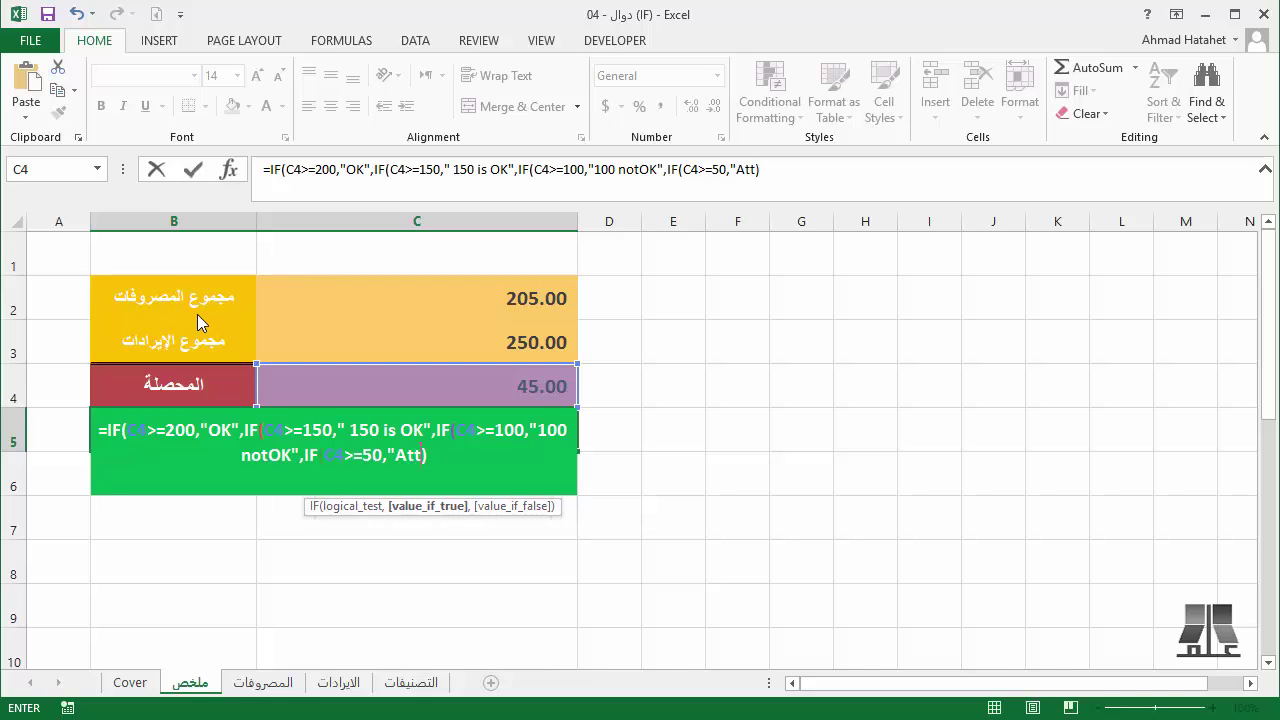
pyautogui.write('intion 50')
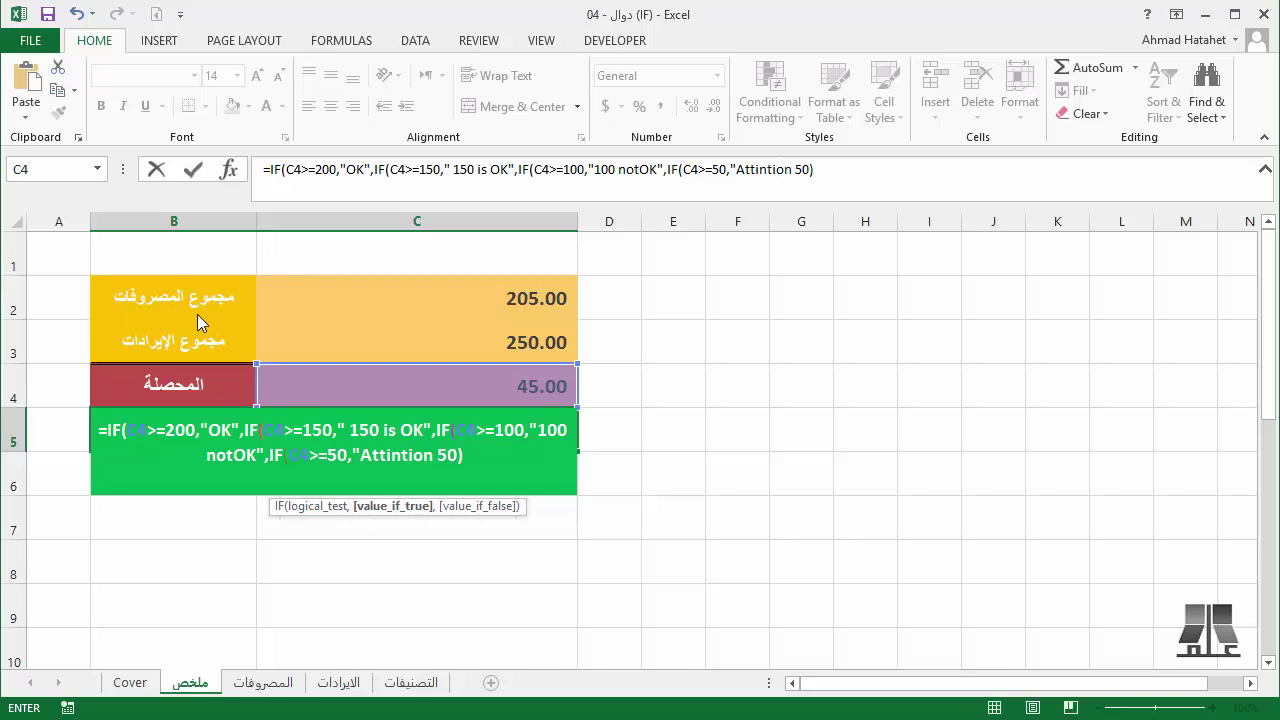
pyautogui.write('"')
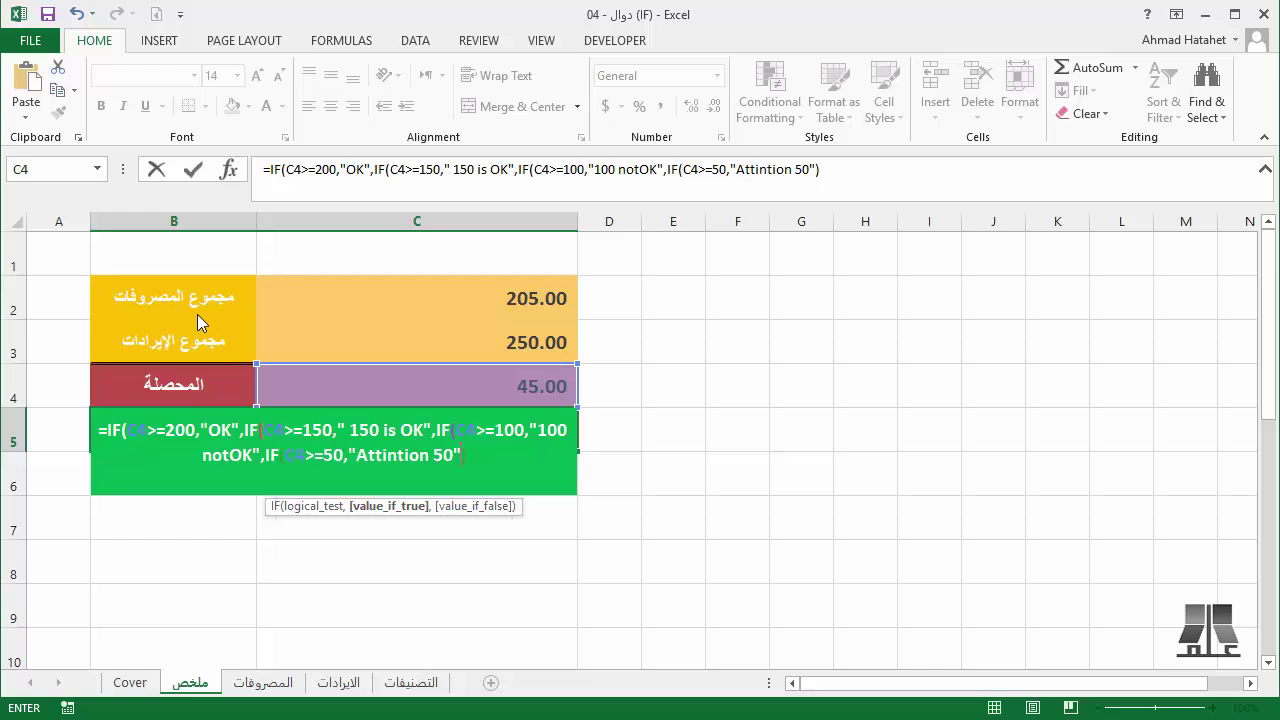
pyautogui.write(',')
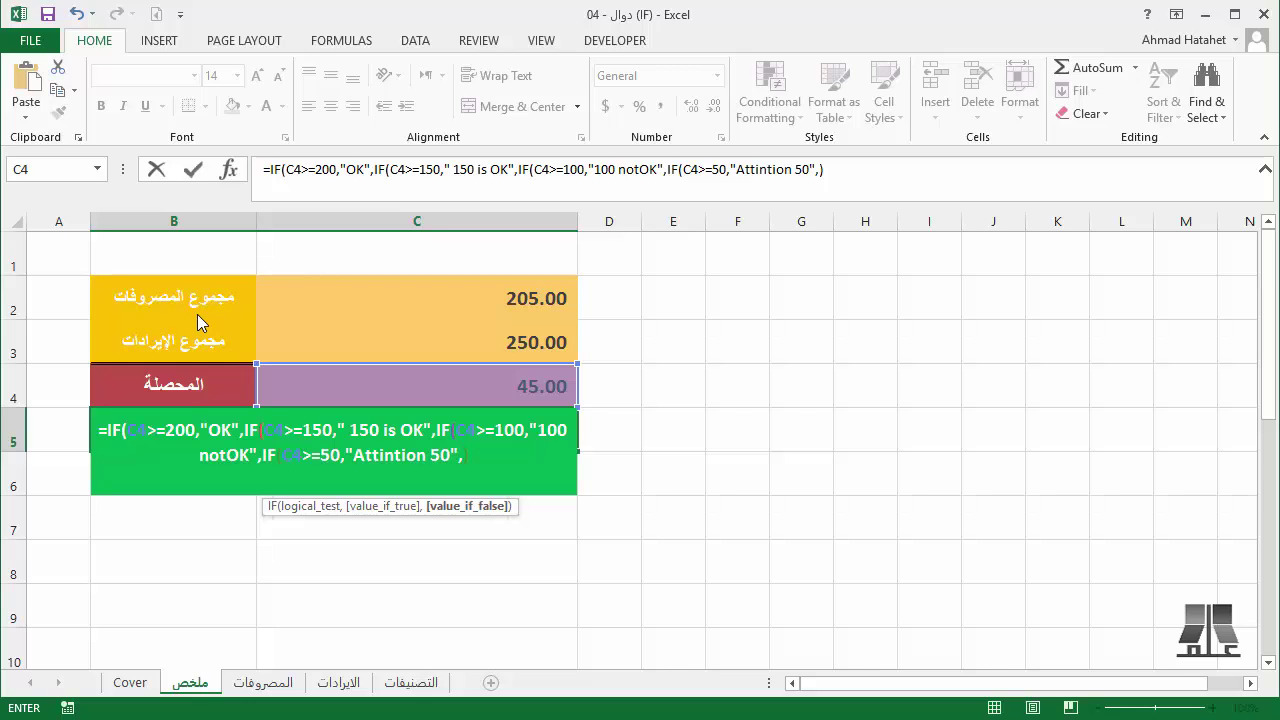
pyautogui.write('"')
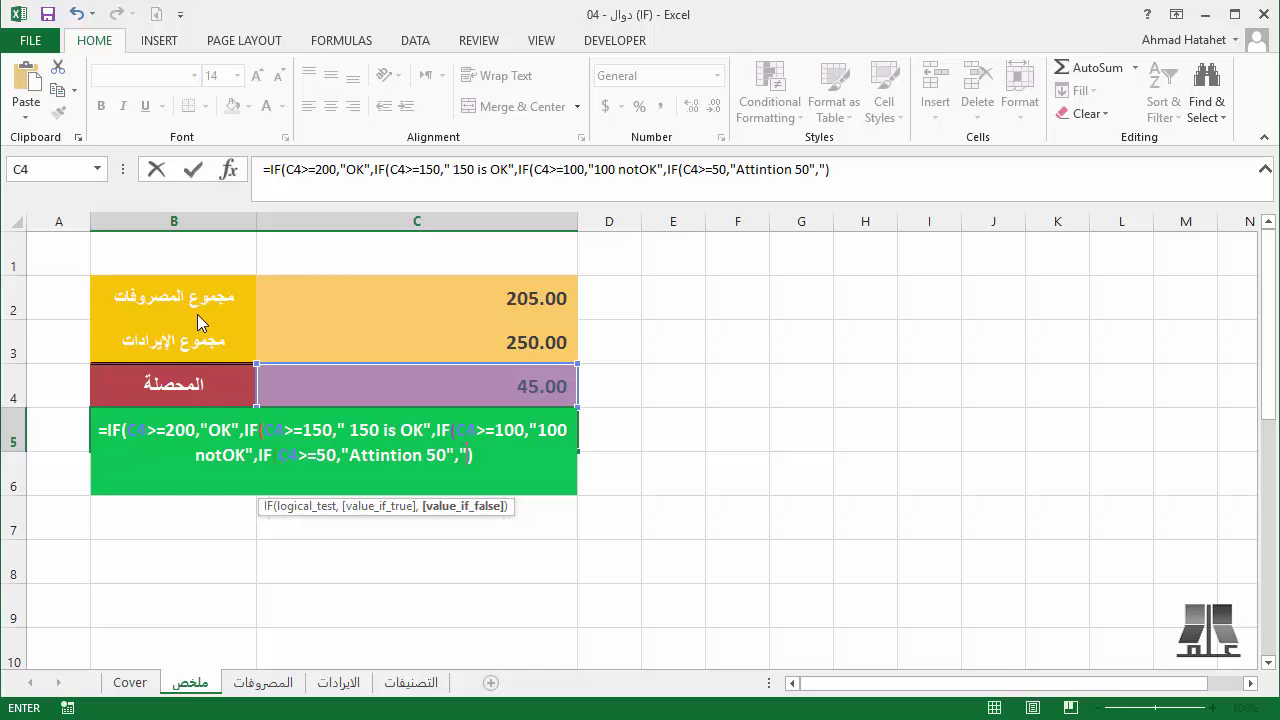
pyautogui.write('You ')
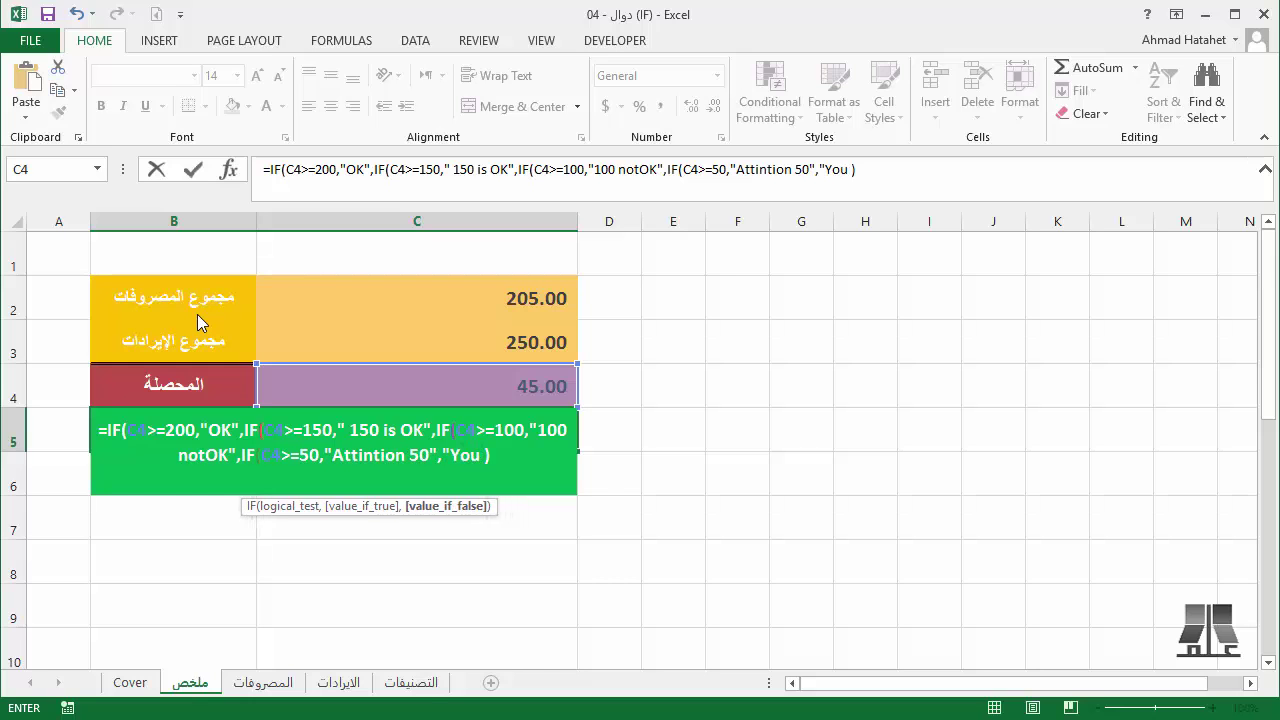
pyautogui.write("Don't Have Money")
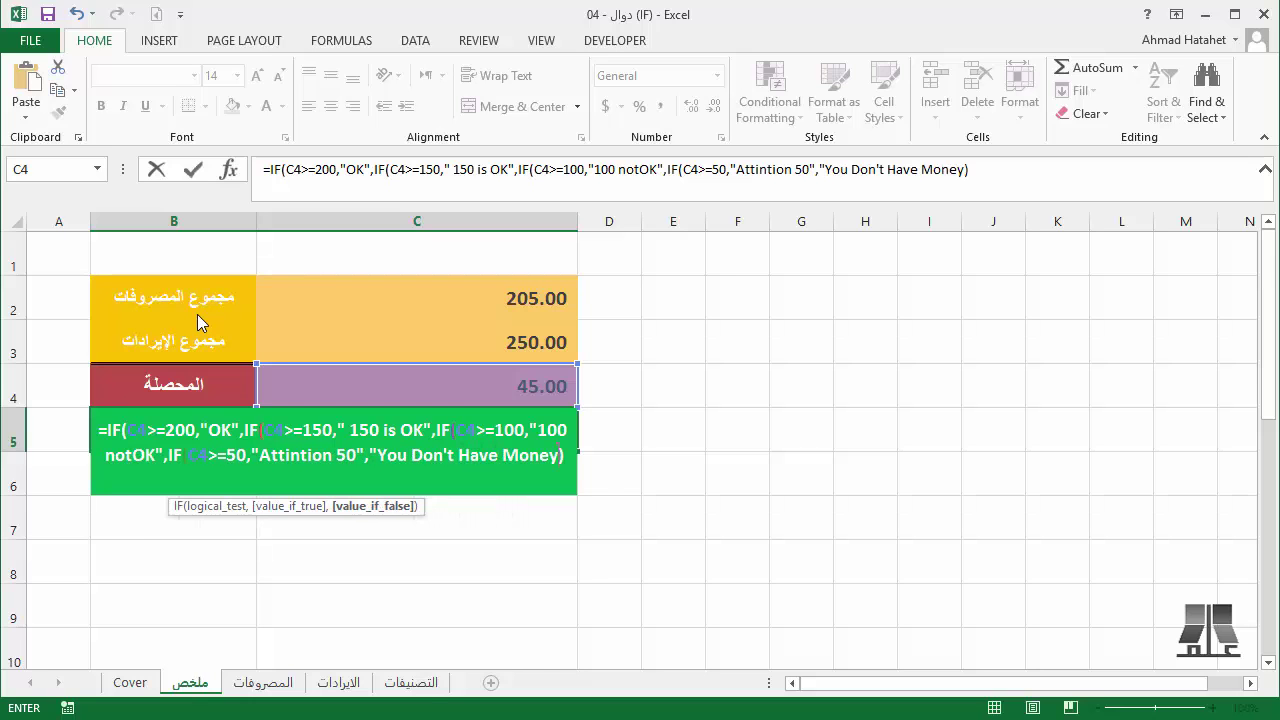
pyautogui.write('"')
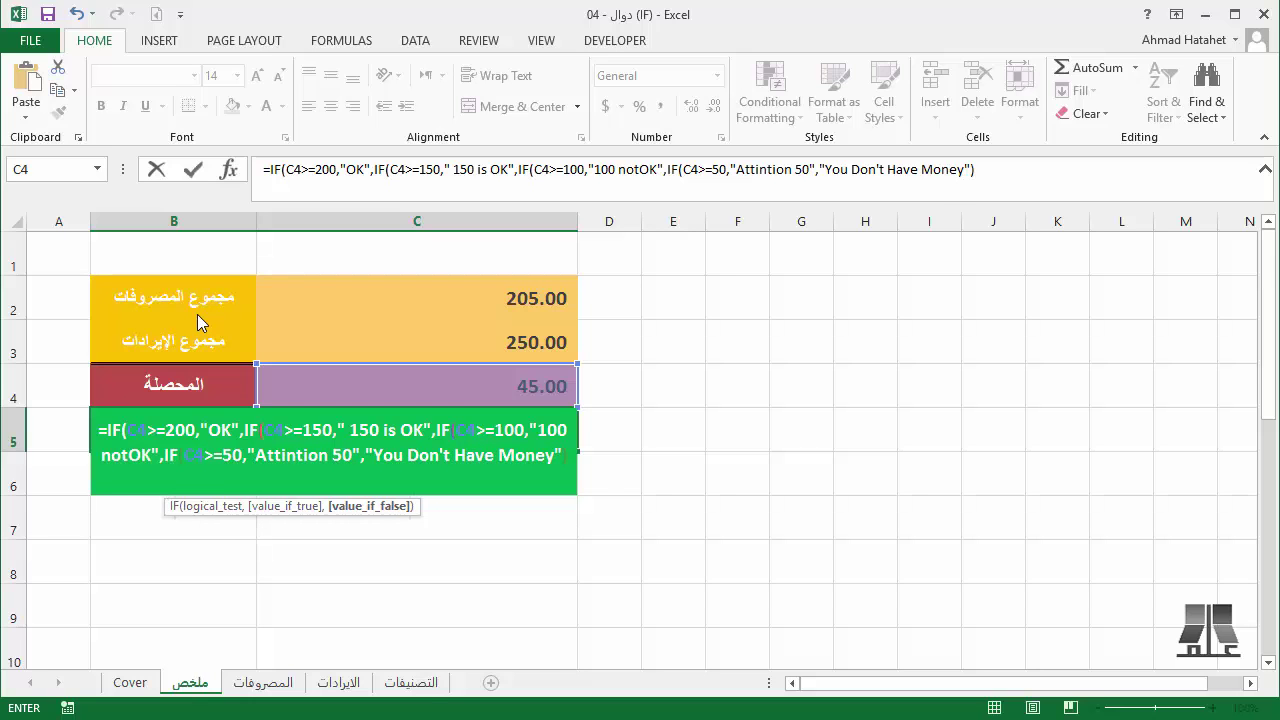
# - Commit the nested IF, accepting Excel's correction and adding the missing closing parenthesis
pyautogui.press('Return')
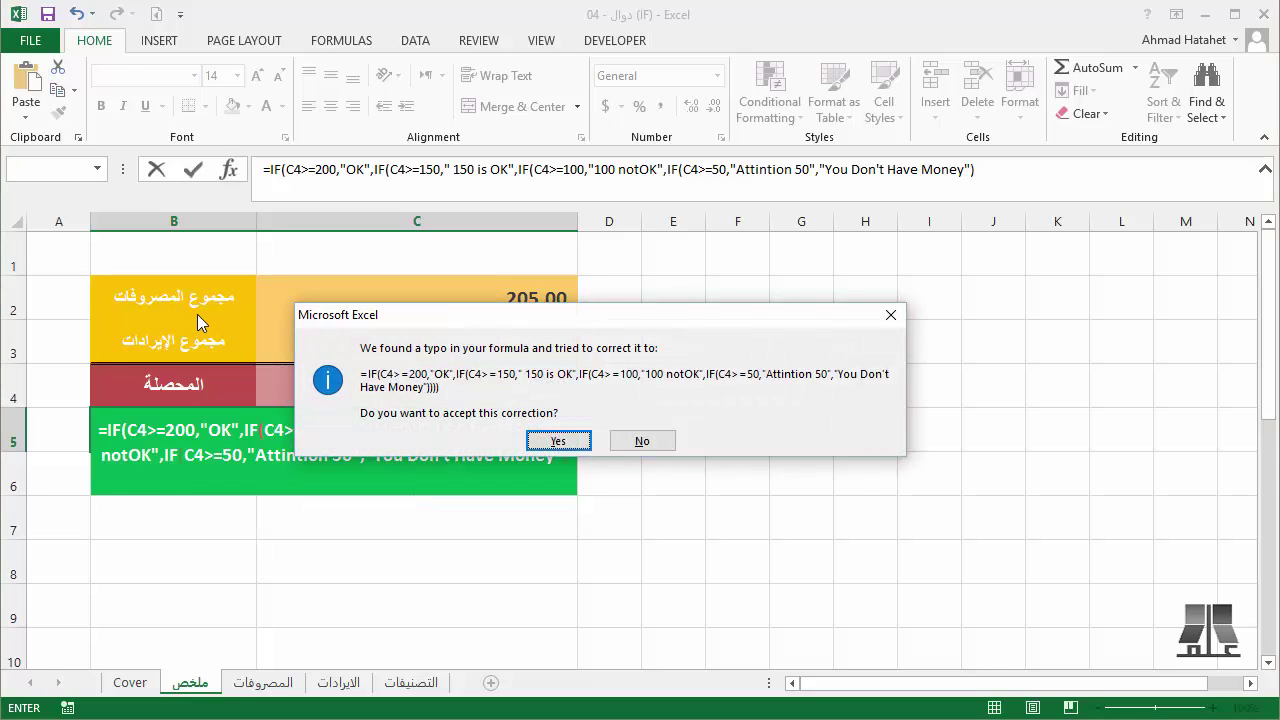
pyautogui.press('Return')
pyautogui.press('Up')
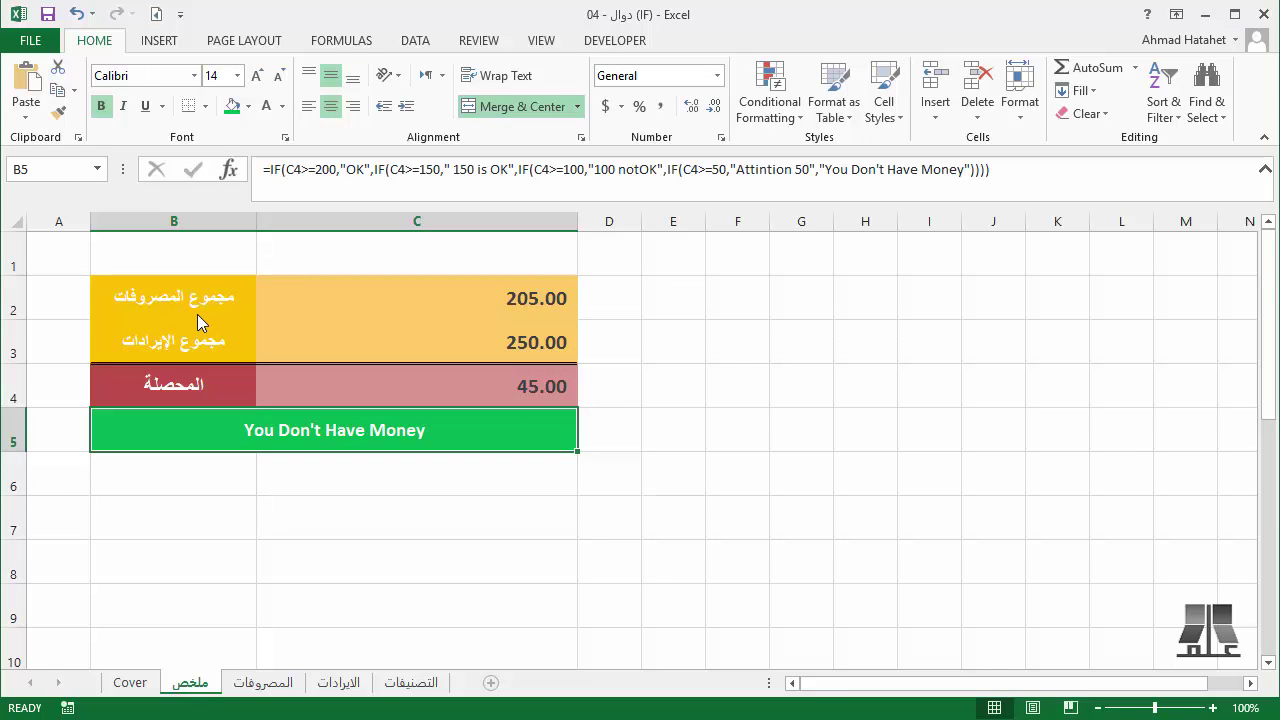
pyautogui.click(1008, 172)
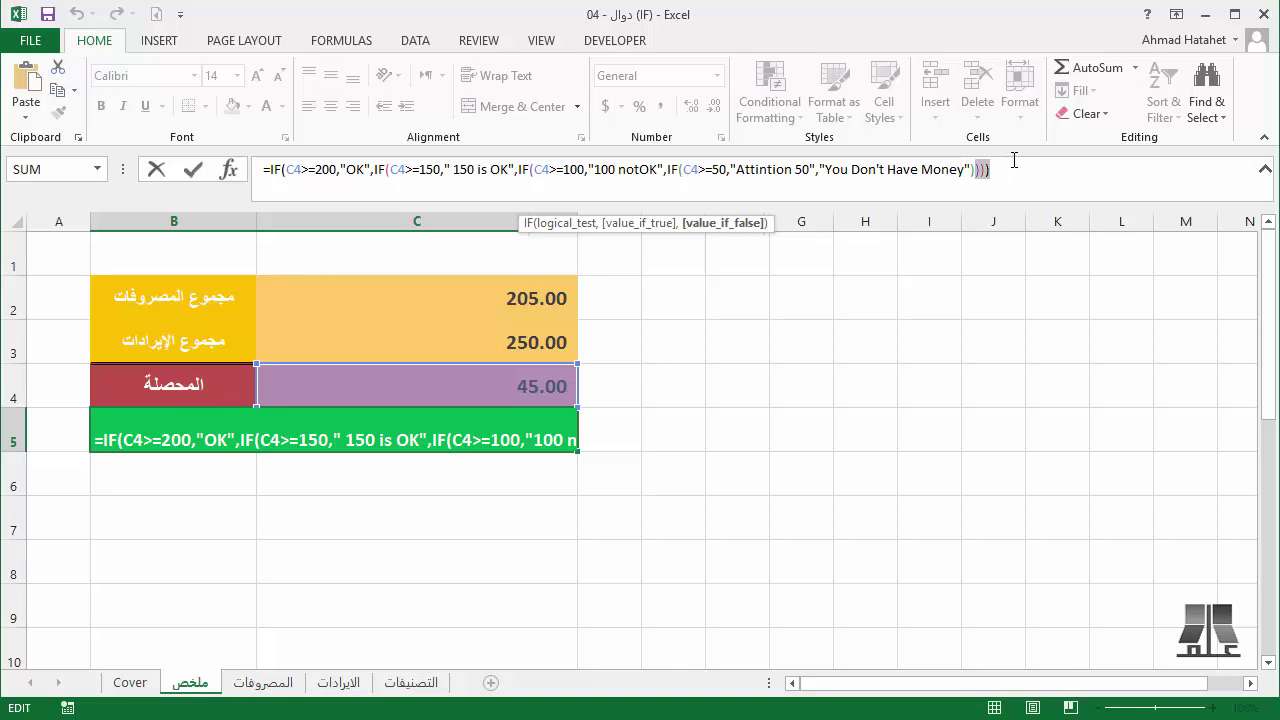
pyautogui.write(')')
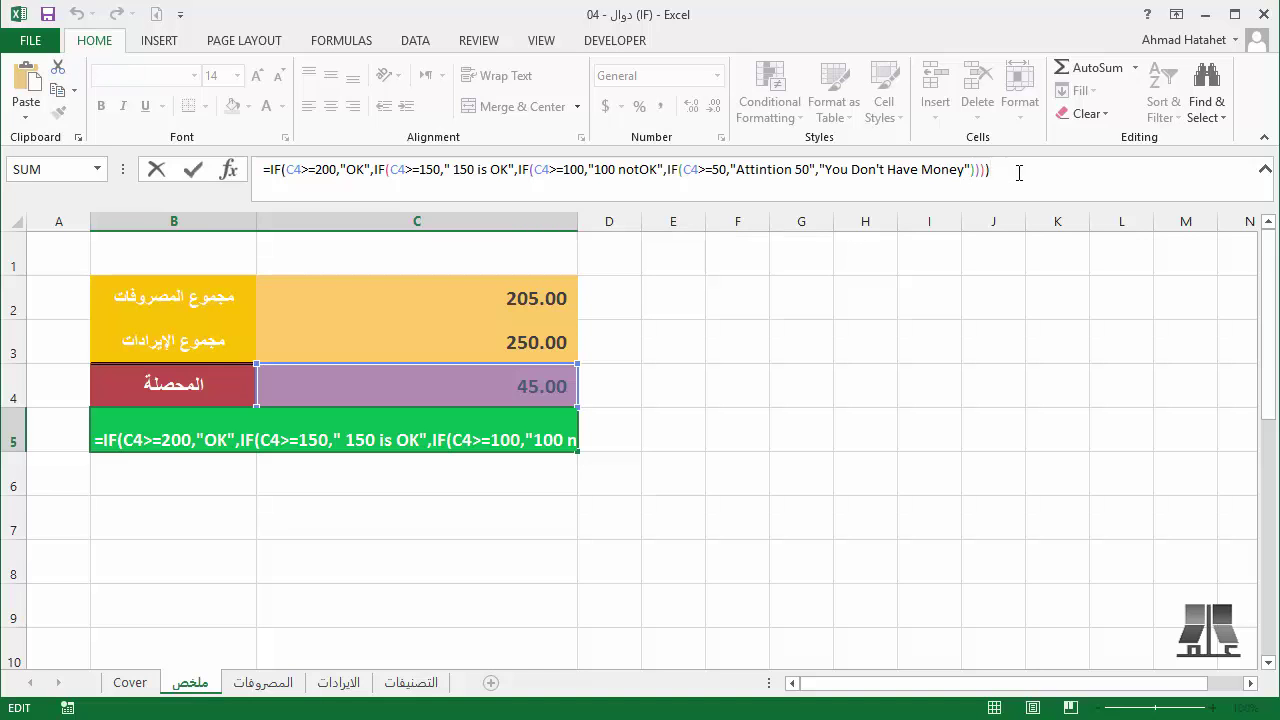
pyautogui.press('Return')
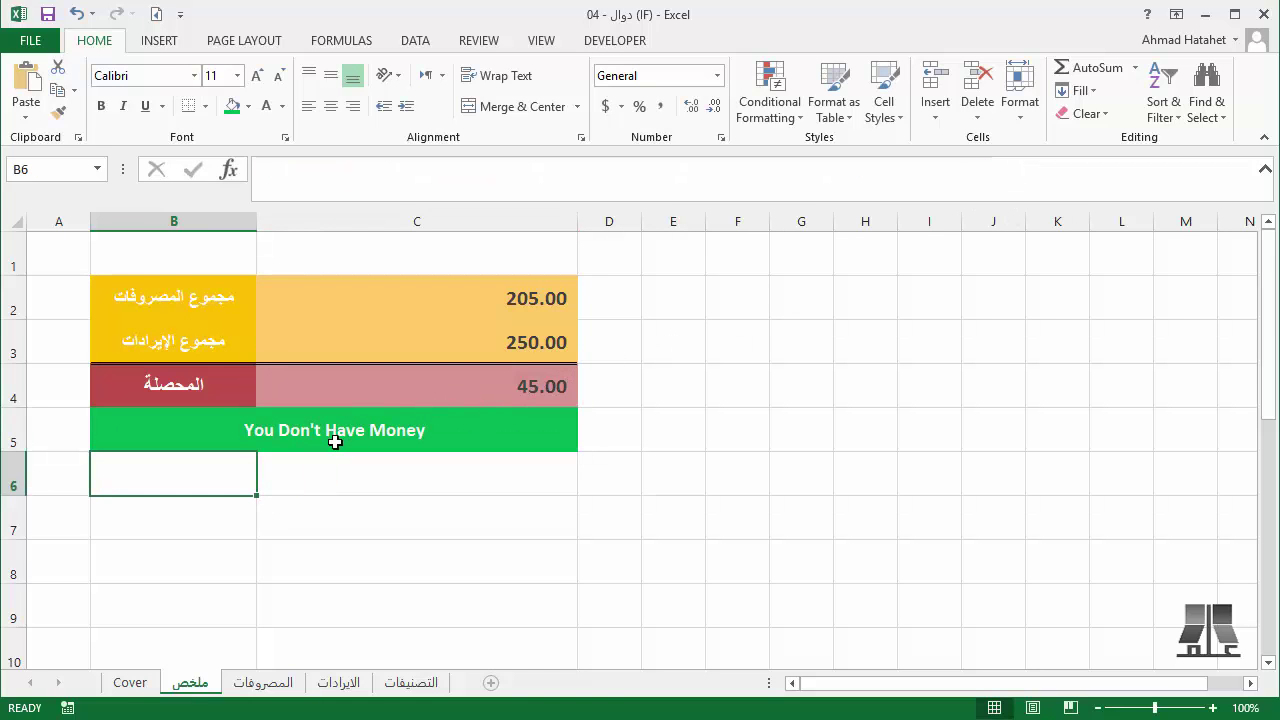
# - Test the formula by entering 110, then 150, in C4
pyautogui.click(460, 388)
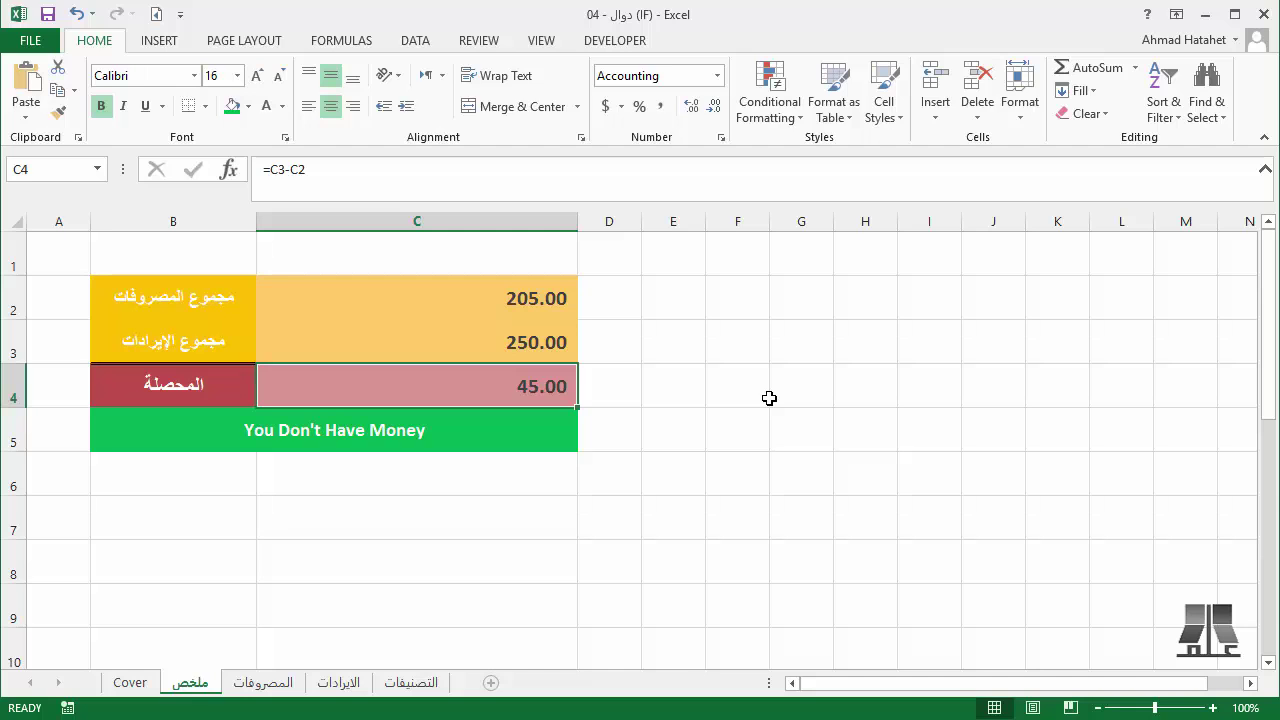
pyautogui.write('10')
pyautogui.press('BackSpace')
pyautogui.write('10')
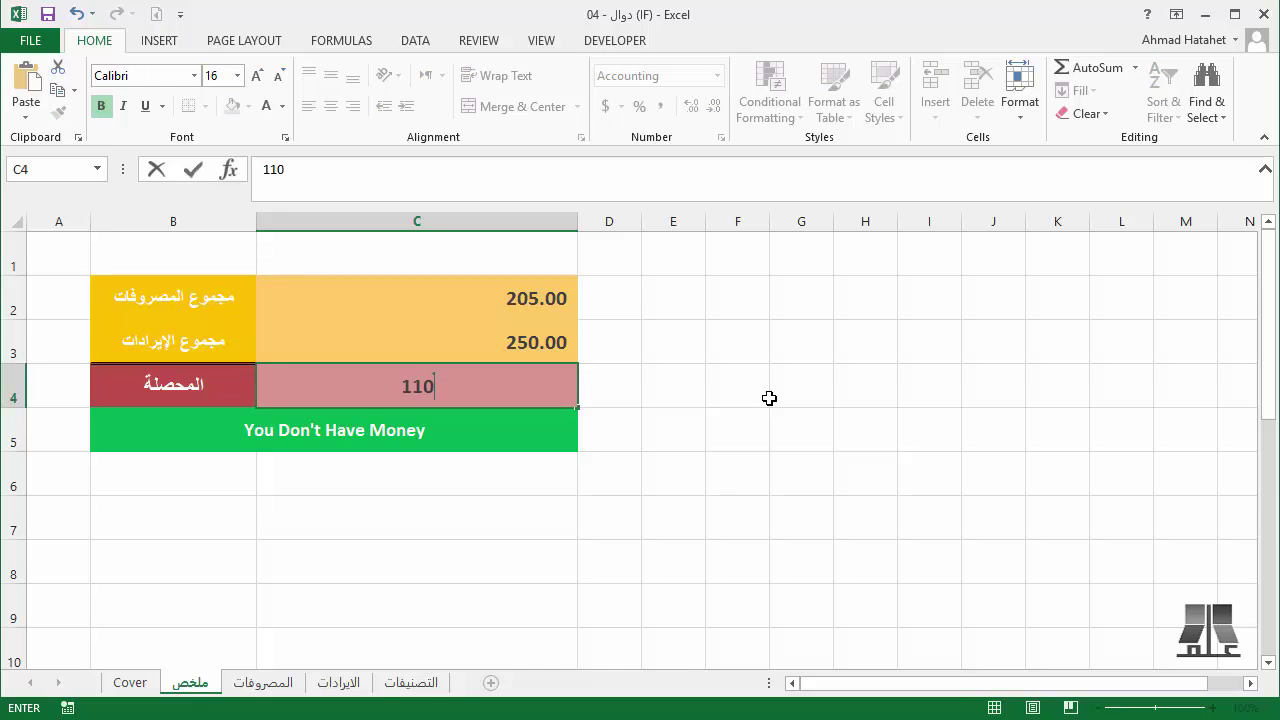
pyautogui.press('Return')
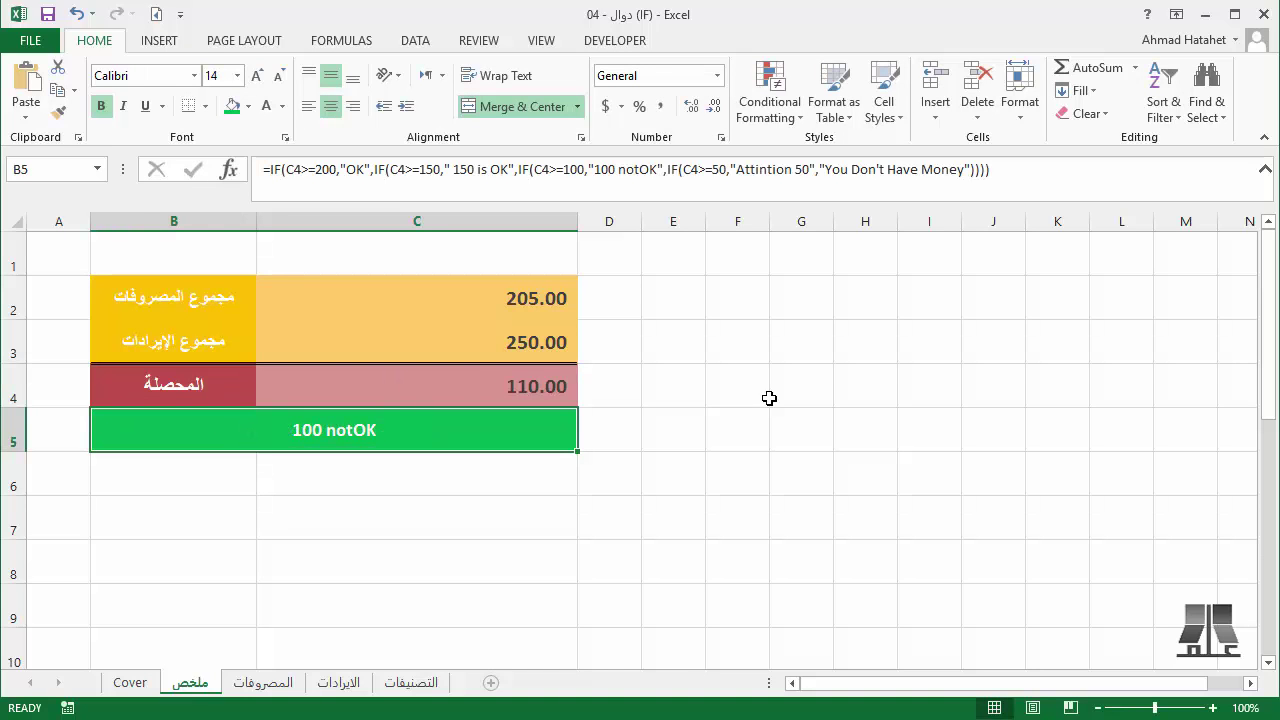
pyautogui.press('Up')
pyautogui.write('150')
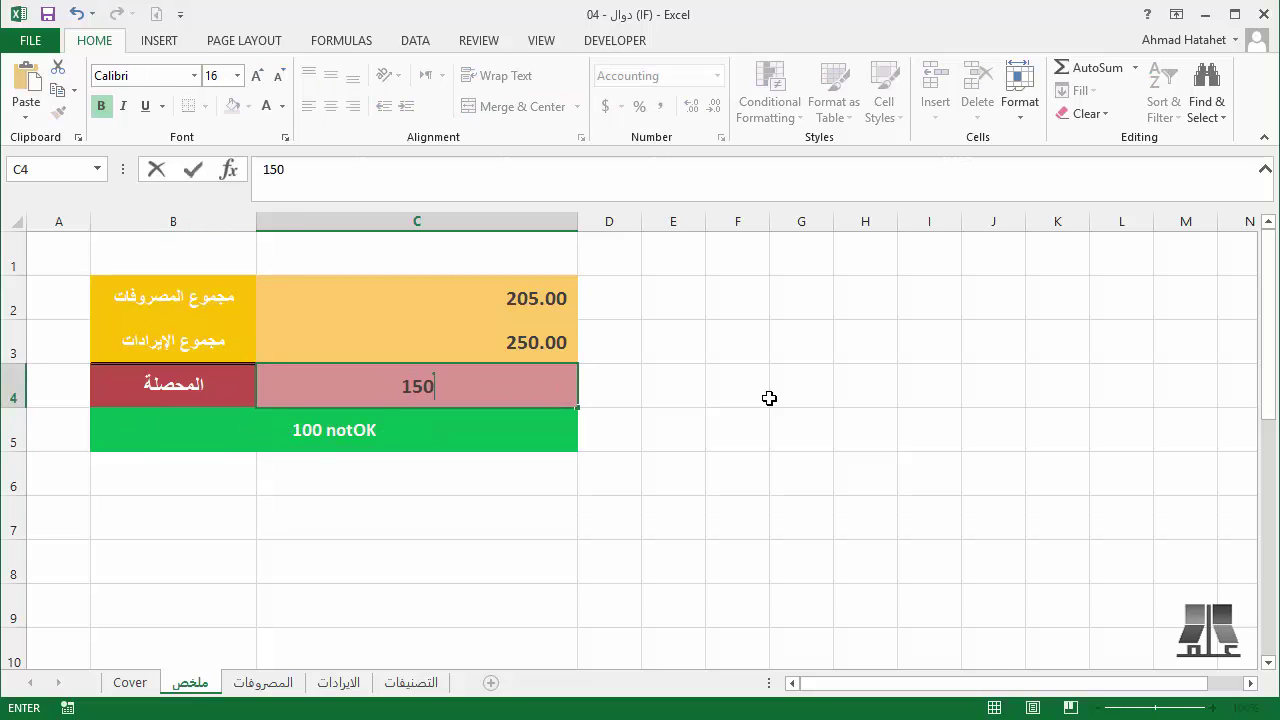
pyautogui.press('Return')
# - Enter 220 in C4 so B5 displays OK
pyautogui.press('Up')
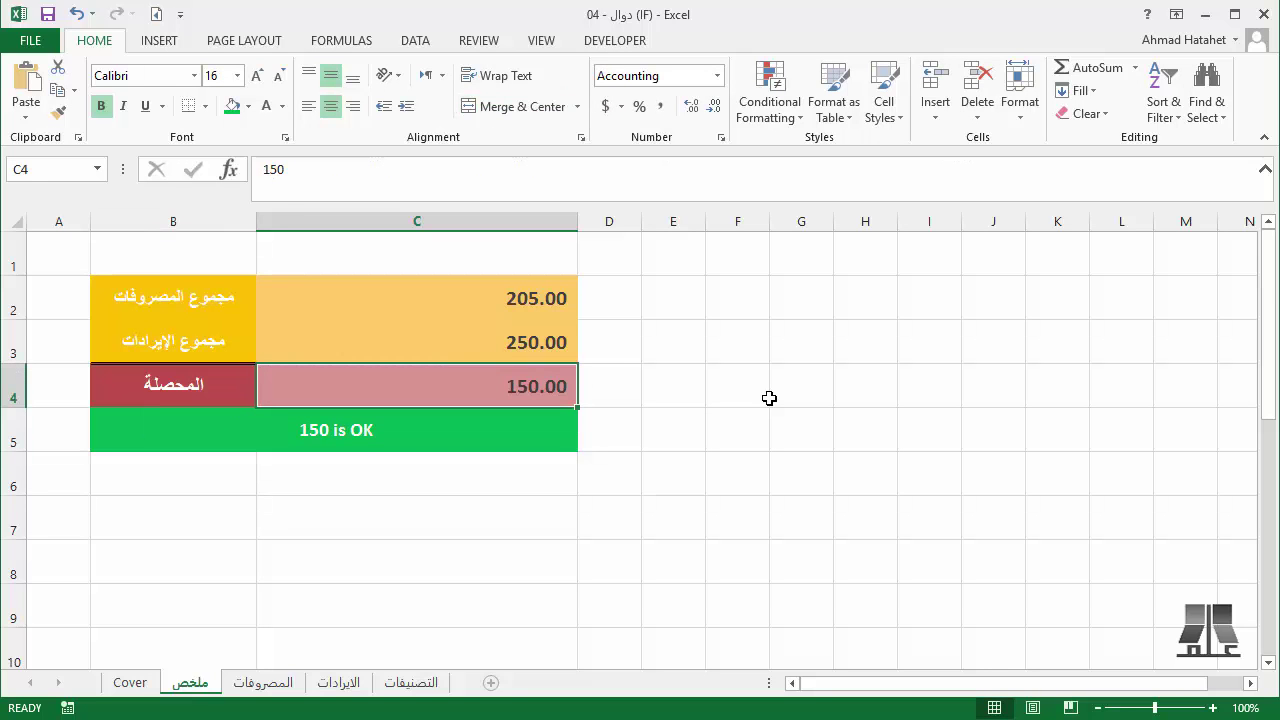
pyautogui.press('F2')
pyautogui.press('BackSpace')
pyautogui.press('BackSpace')
pyautogui.press('BackSpace')
pyautogui.write('220')
pyautogui.press('Return')
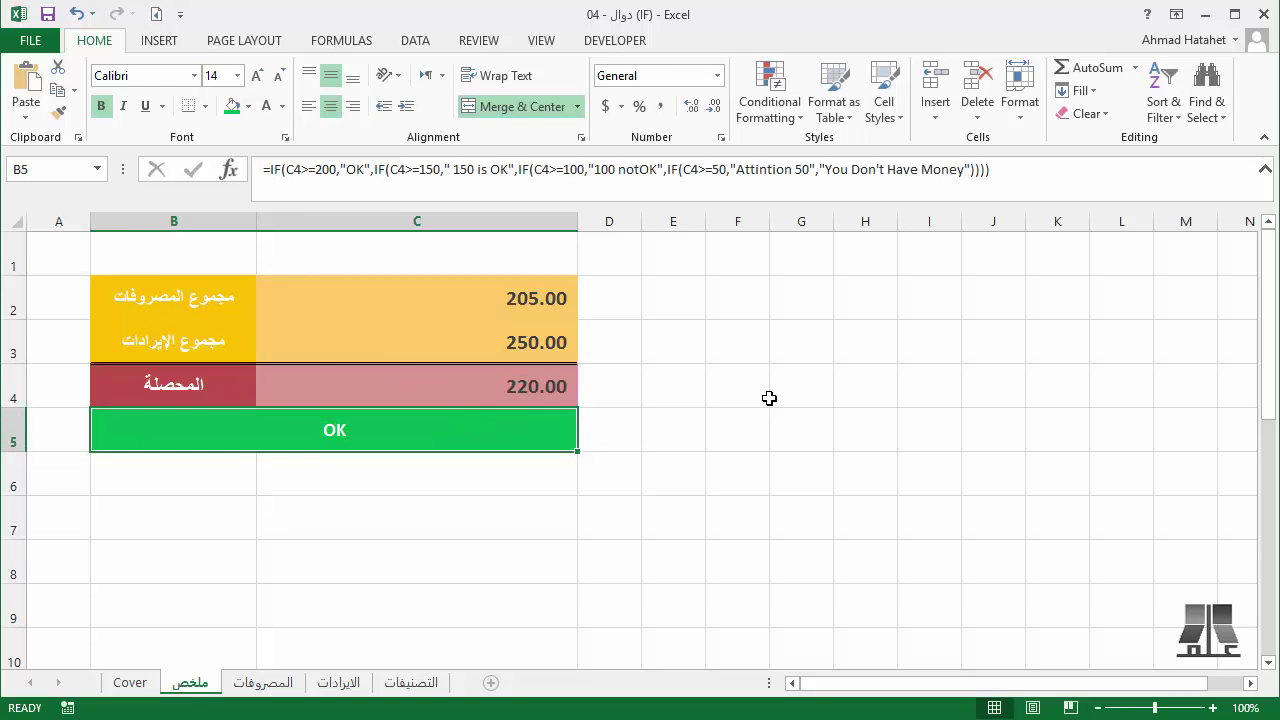
pyautogui.press('Up')
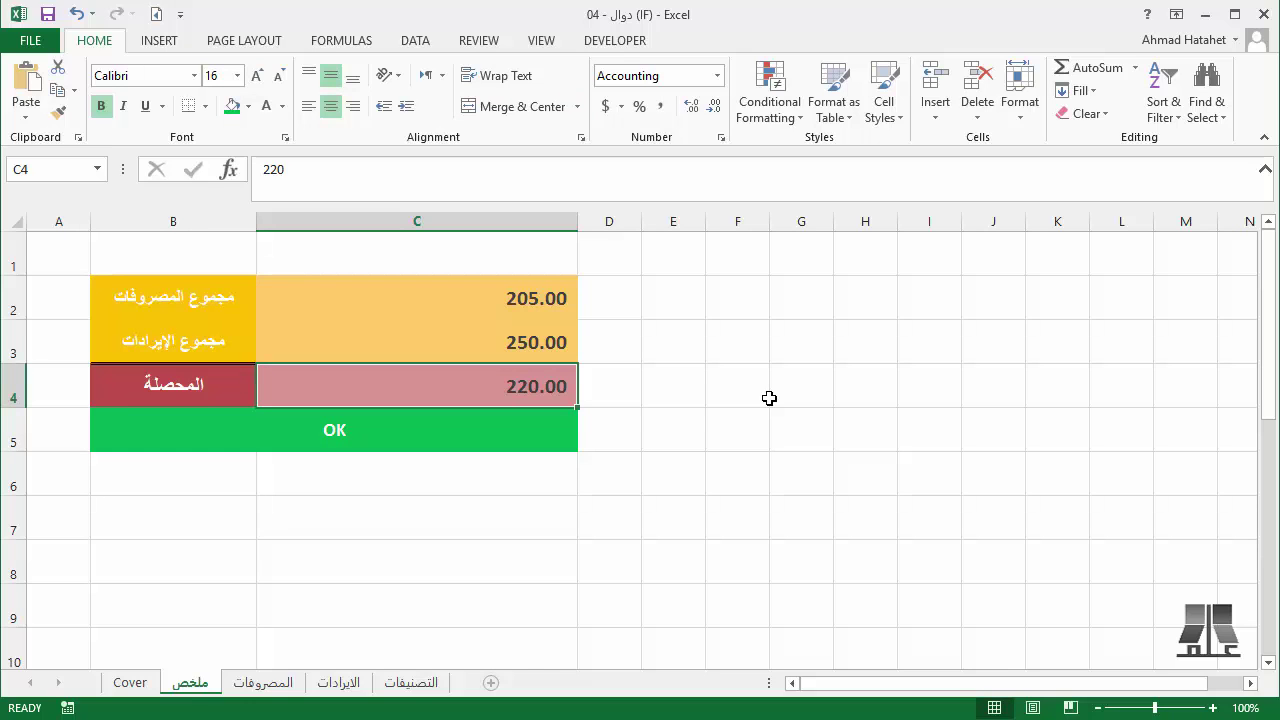